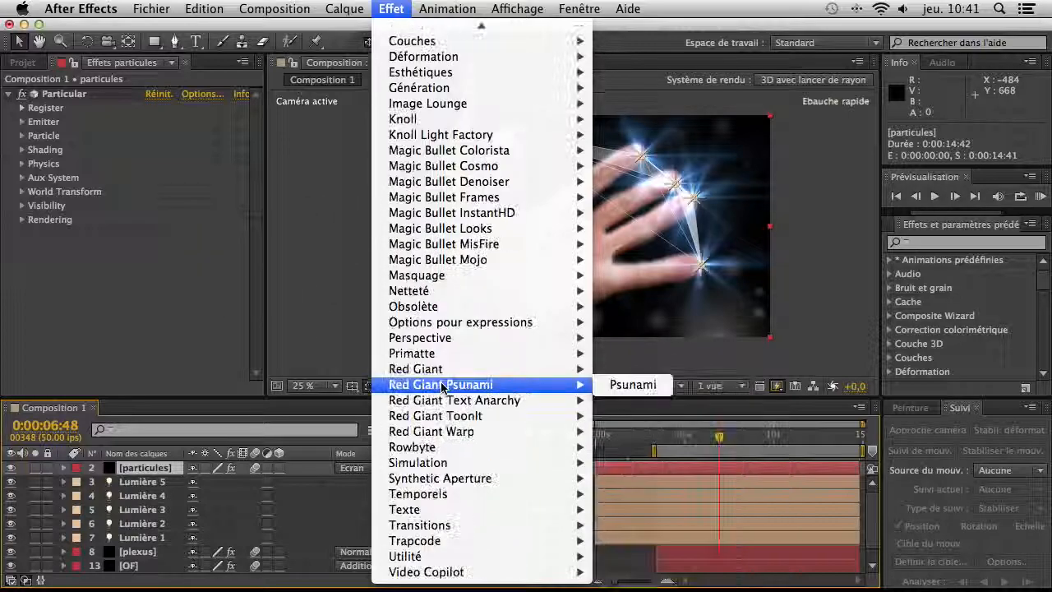
Choose the Trapcode Particular effect for the particules layer and move the current time to 0:00:09:45
mouse_move(507, 493)
mouse_move(508, 541)
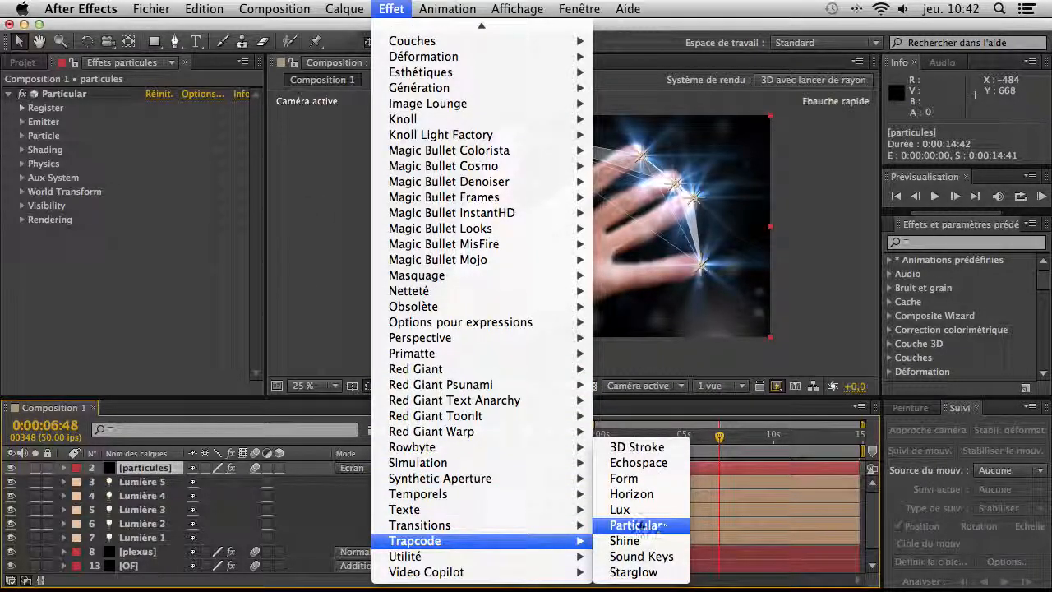
left_click(653, 526)
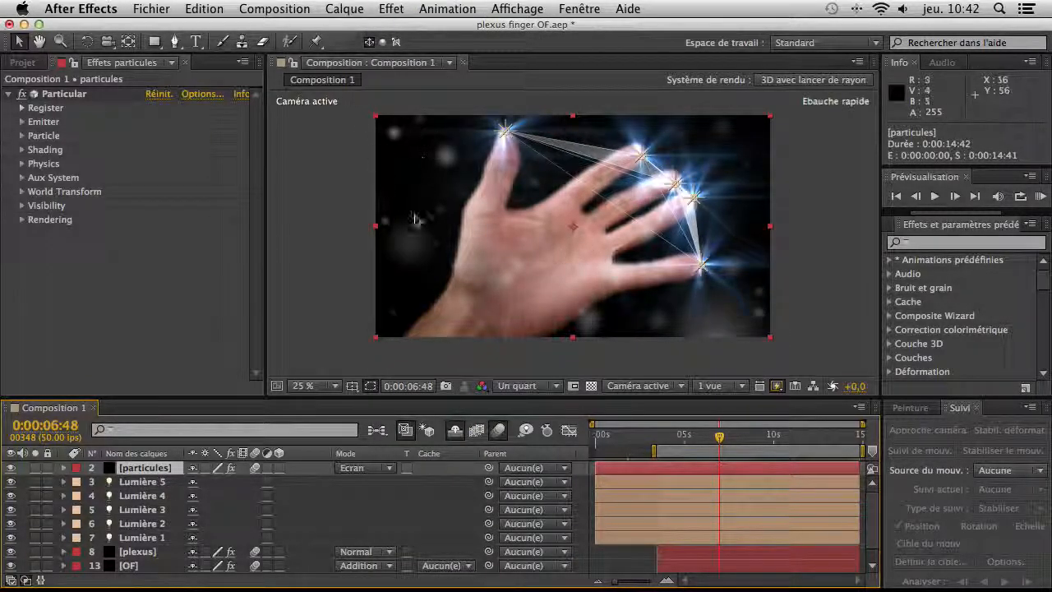
left_click_drag(730, 442, 773, 441)
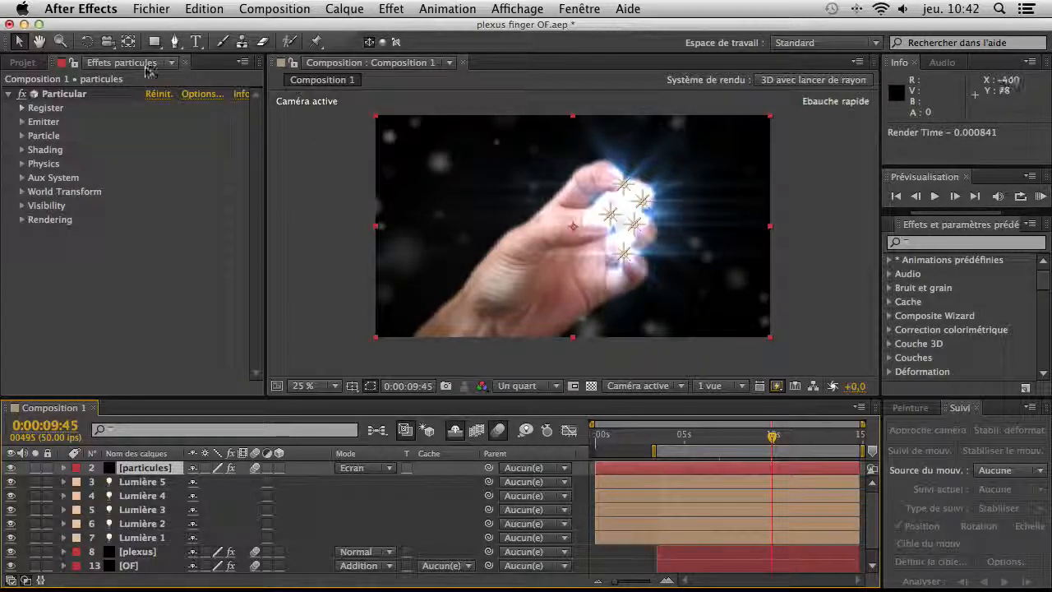
Search the effects and presets for "particul"
key("super+Tab")
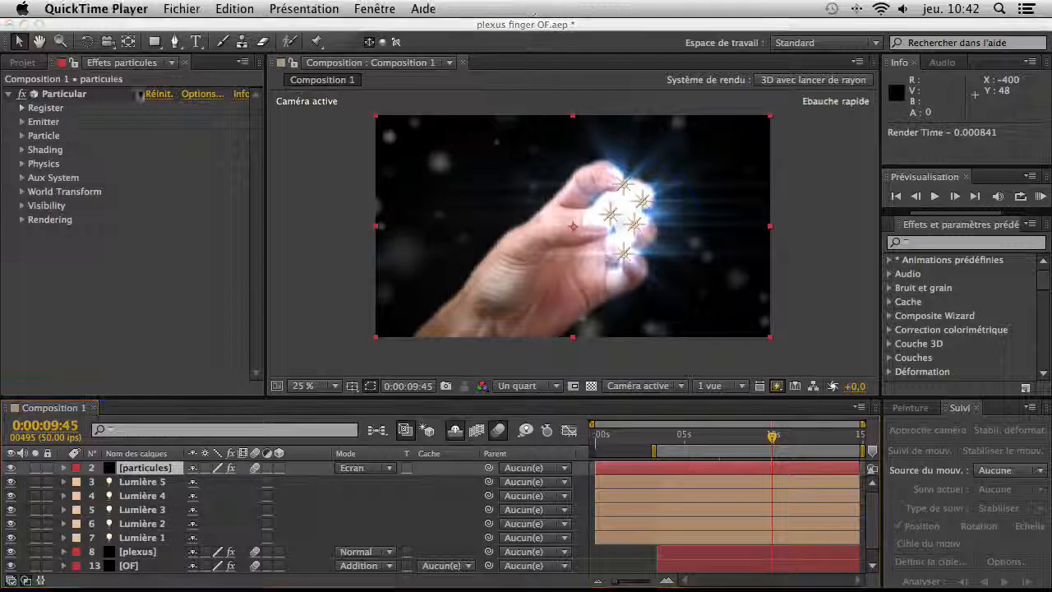
left_click(928, 242)
type("trac")
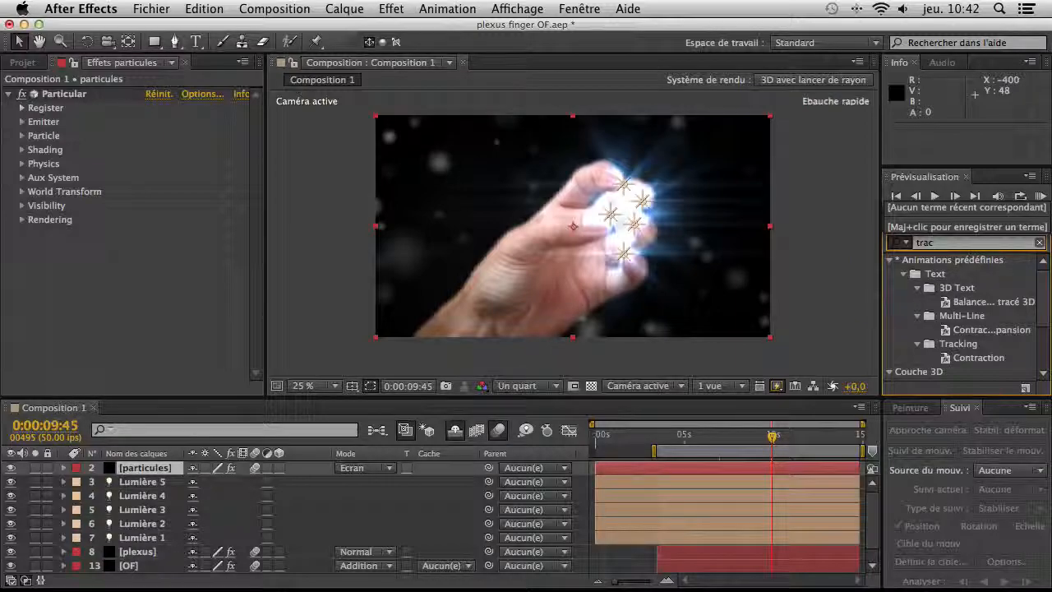
key("BackSpace")
type("p")
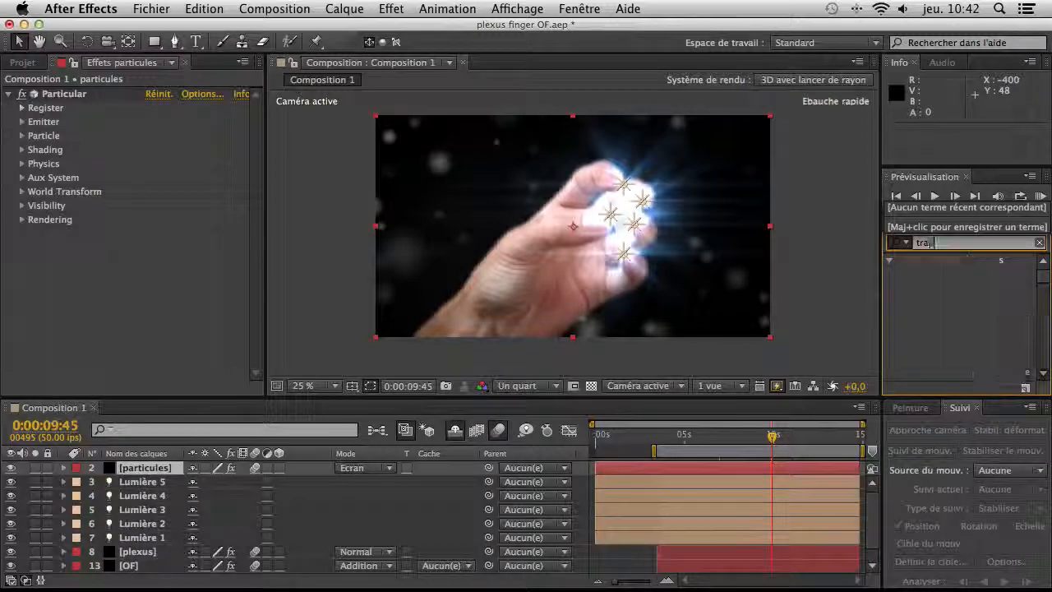
key("BackSpace")
key("BackSpace")
key("BackSpace")
key("BackSpace")
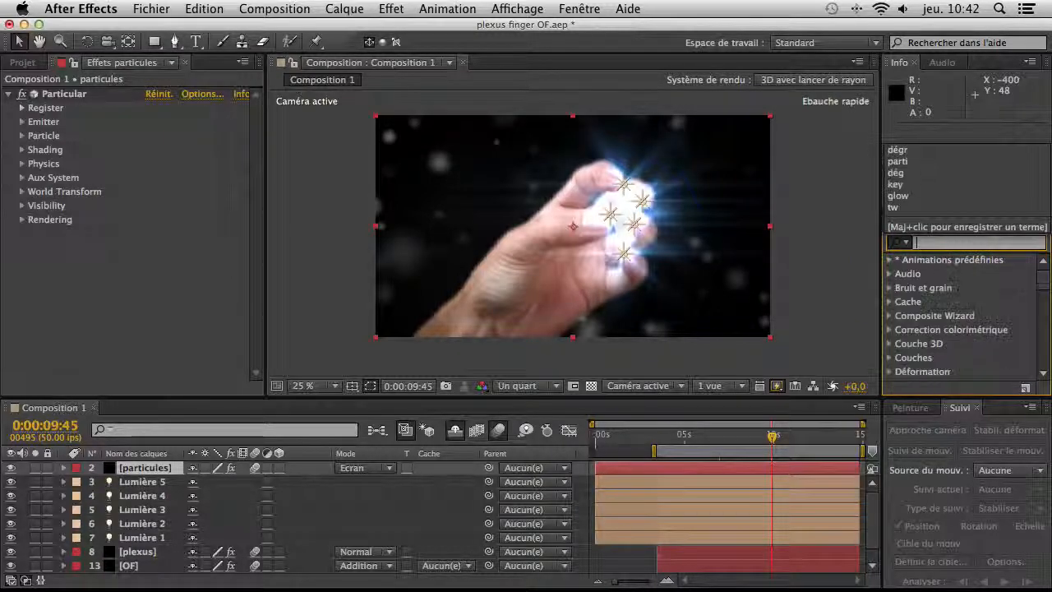
type("par")
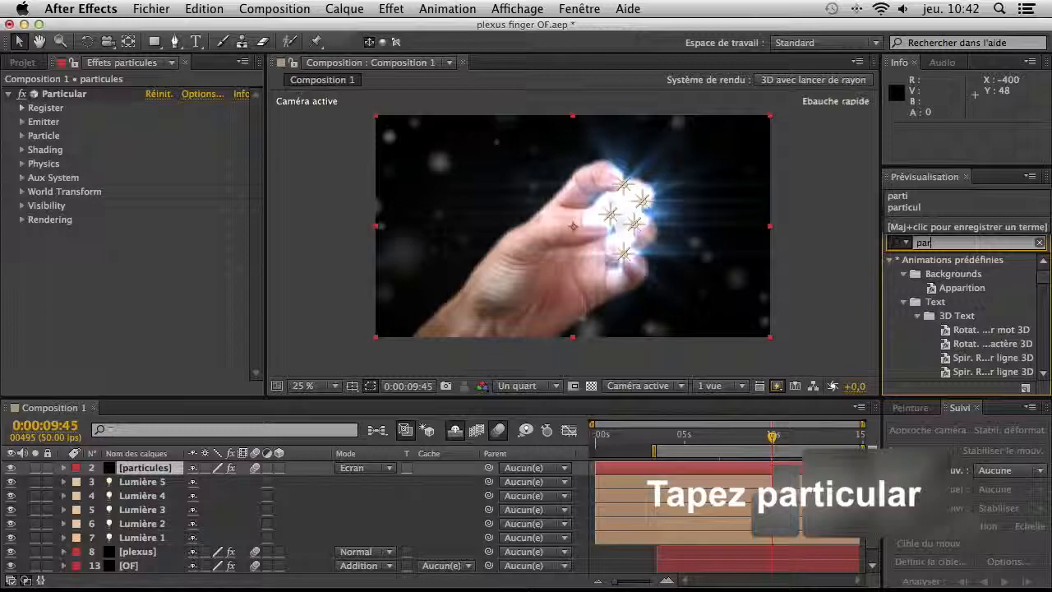
type("ticul")
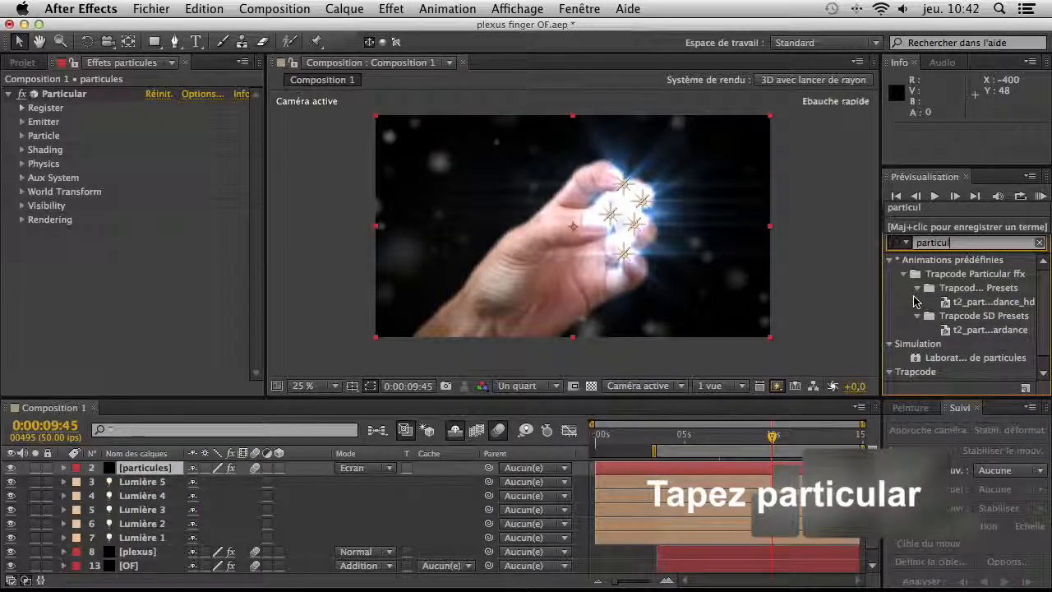
Pick the t2_snowynight2_hd preset from the Trapcode Particular presets for the particules layer
left_click(920, 291)
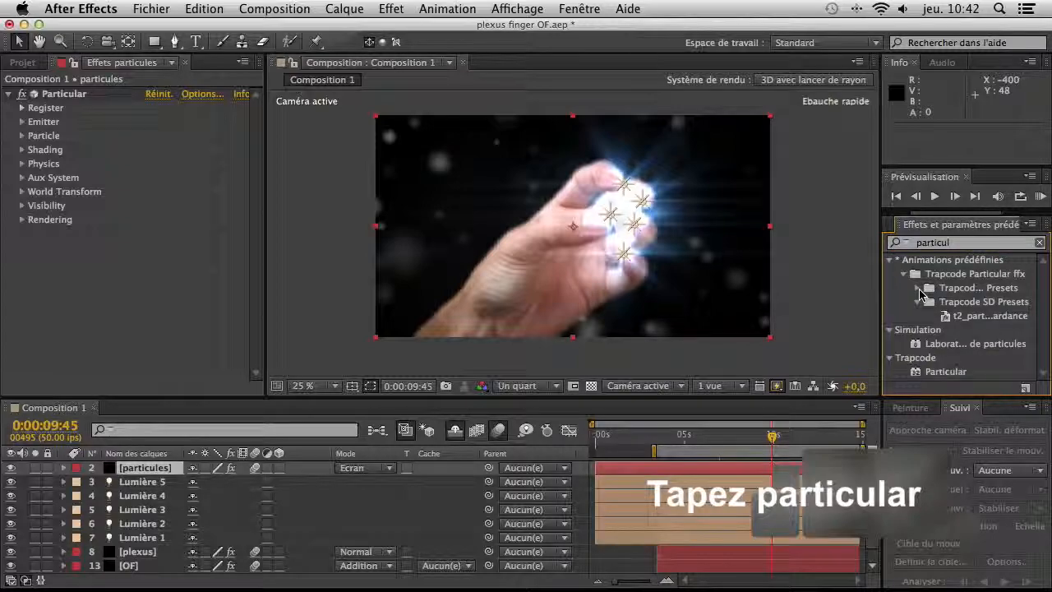
left_click(920, 291)
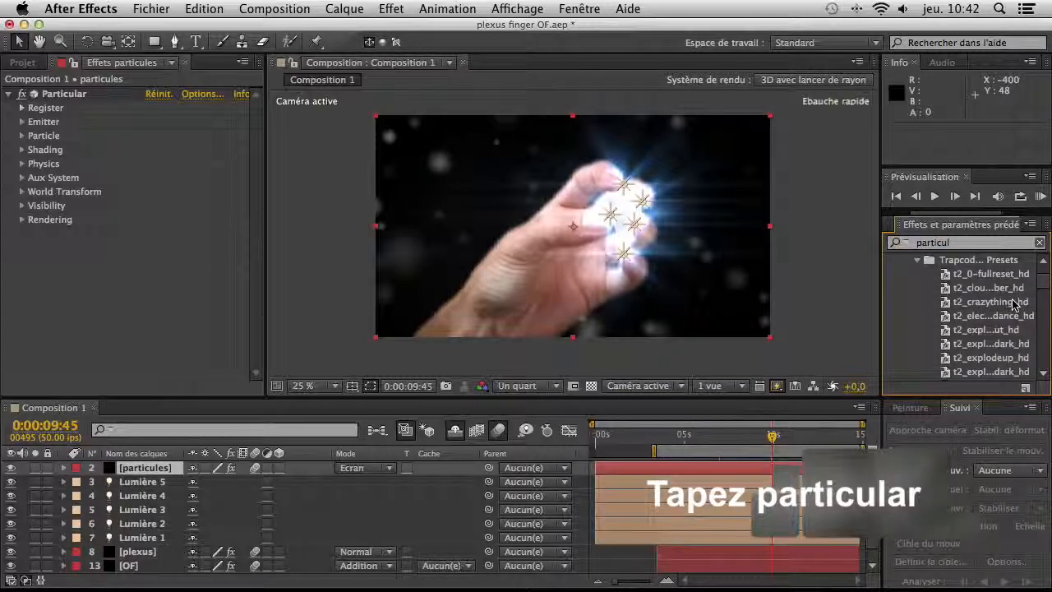
scroll(1016, 304, "down", 15)
scroll(1015, 305, "down", 2)
left_click_drag(995, 366, 792, 341)
left_click_drag(911, 367, 867, 366)
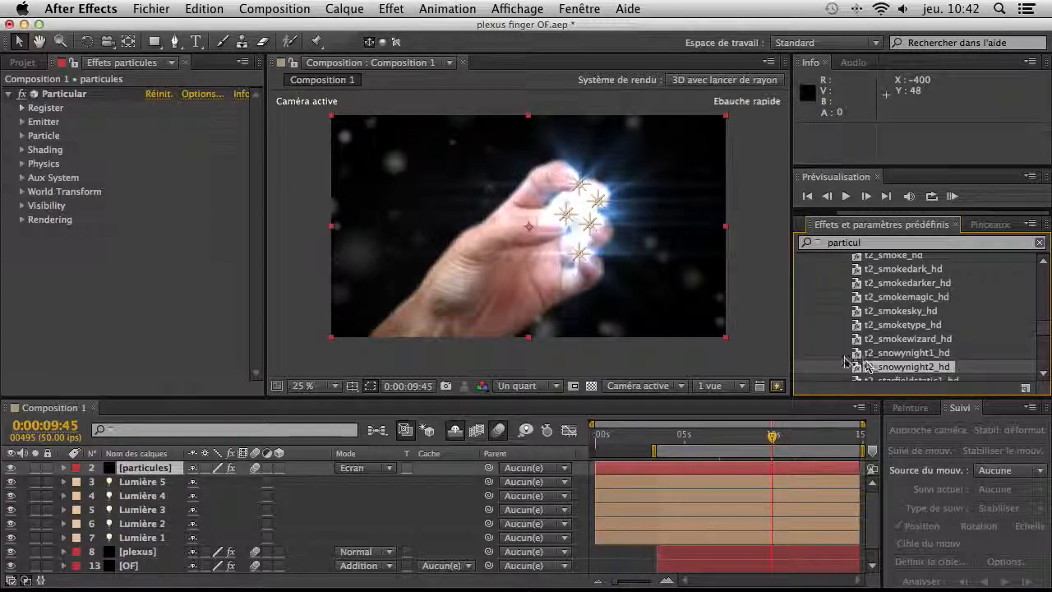
left_click_drag(794, 338, 882, 339)
left_click_drag(176, 477, 176, 476)
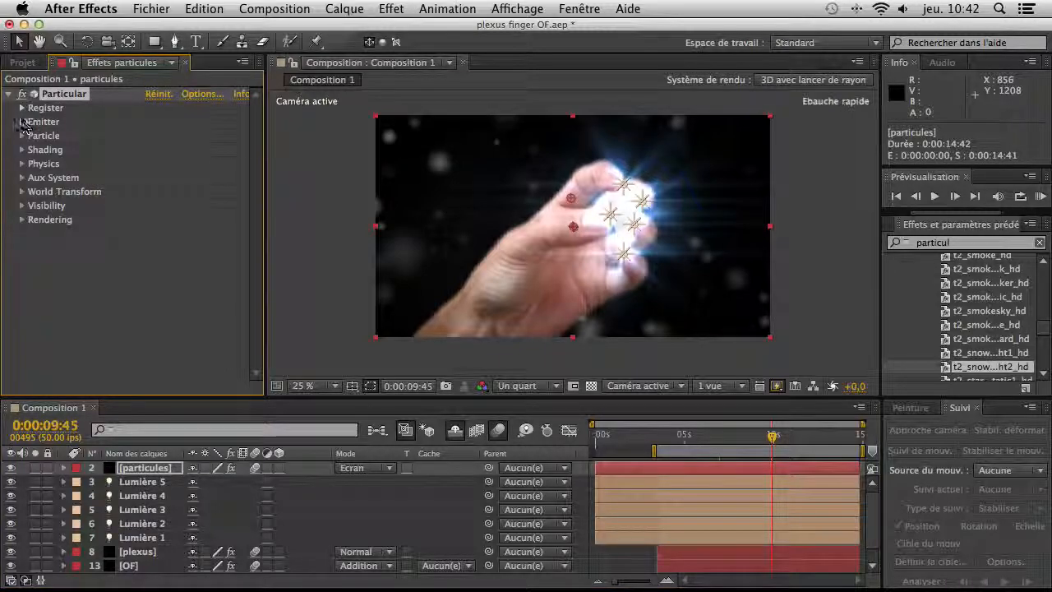
Expand Particular's Emitter settings, try 383 for Particles/sec, and set it back to 300
left_click(22, 108)
left_click(22, 108)
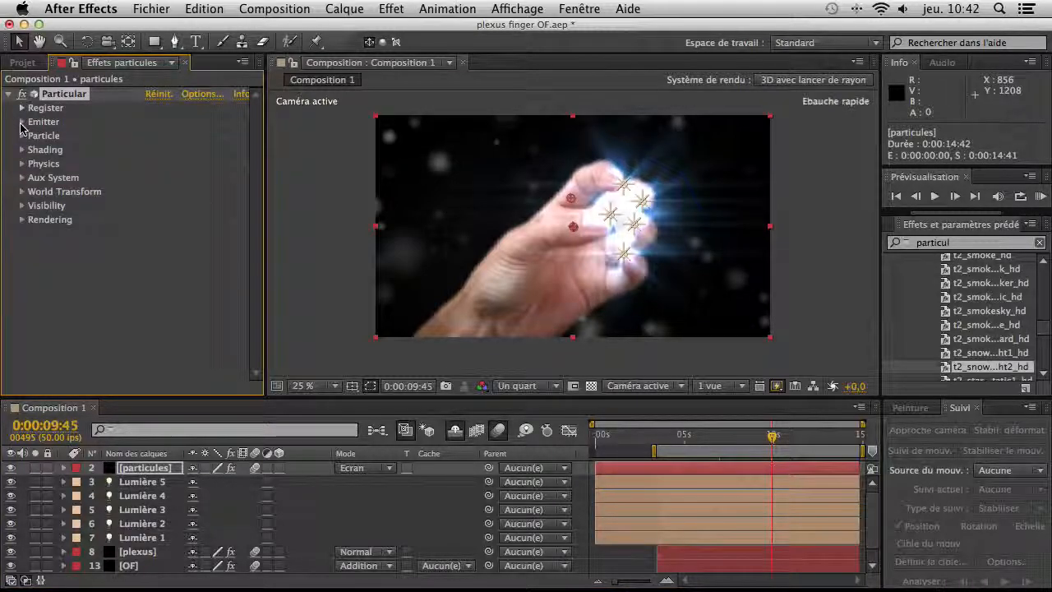
left_click(22, 122)
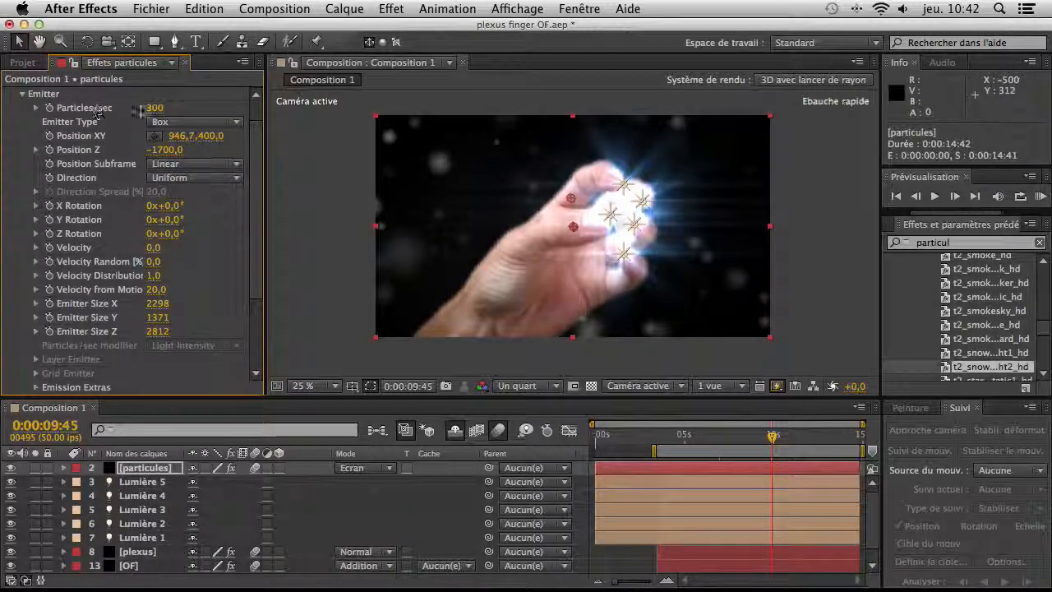
left_click_drag(156, 108, 230, 108)
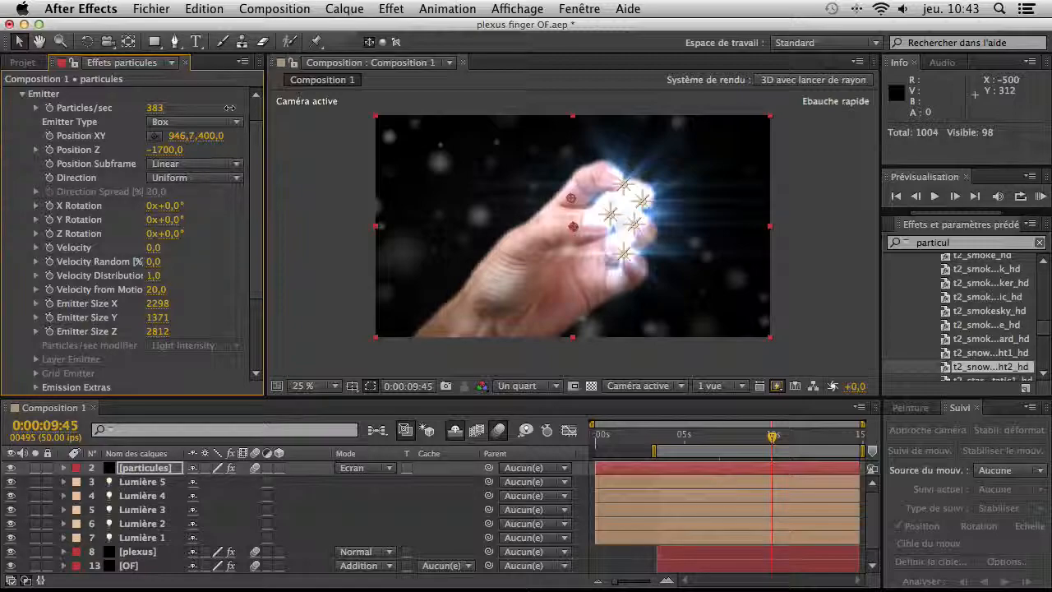
left_click(161, 110)
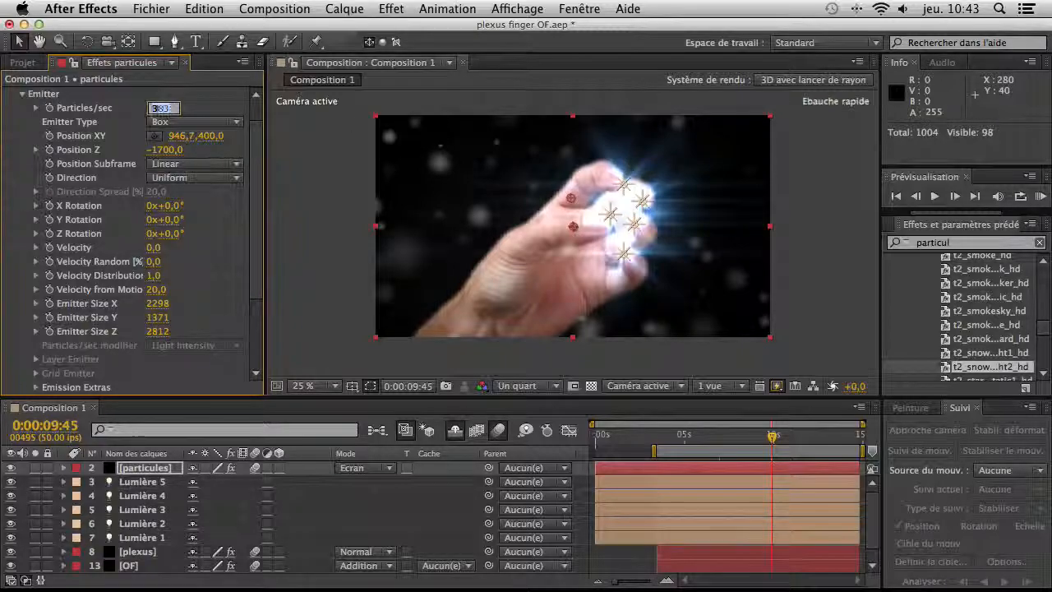
key("Return")
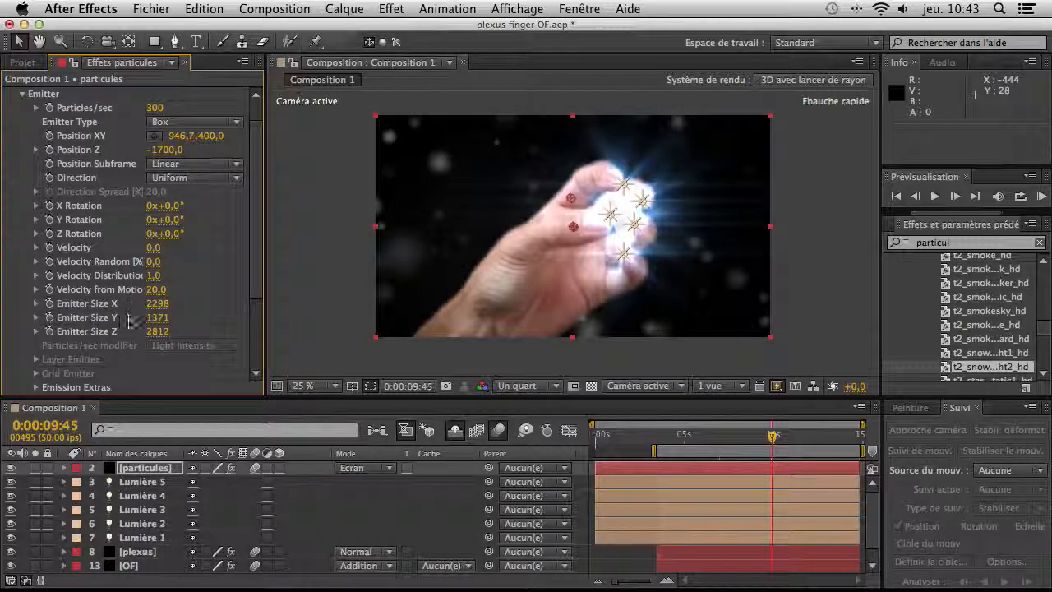
Try different Emitter Size X and Emitter Size Z values and undo the changes
left_click_drag(211, 306, 361, 336)
key("super+z")
left_click_drag(154, 332, 370, 355)
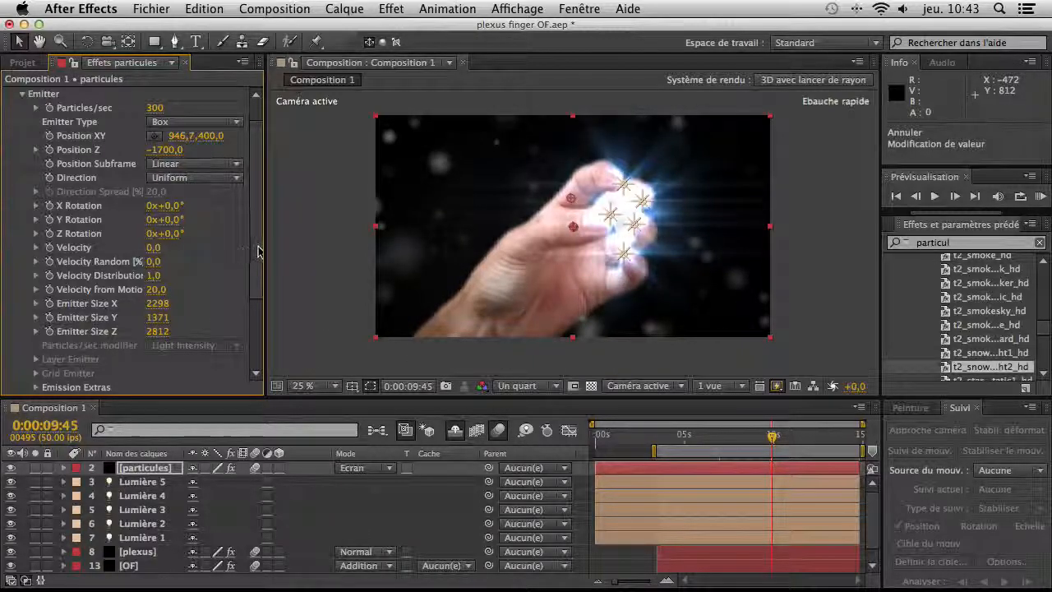
Expand Particular's Particle settings and try a longer particle Life, restoring 2,0 seconds
scroll(250, 275, "down", 3)
scroll(247, 283, "down", 3)
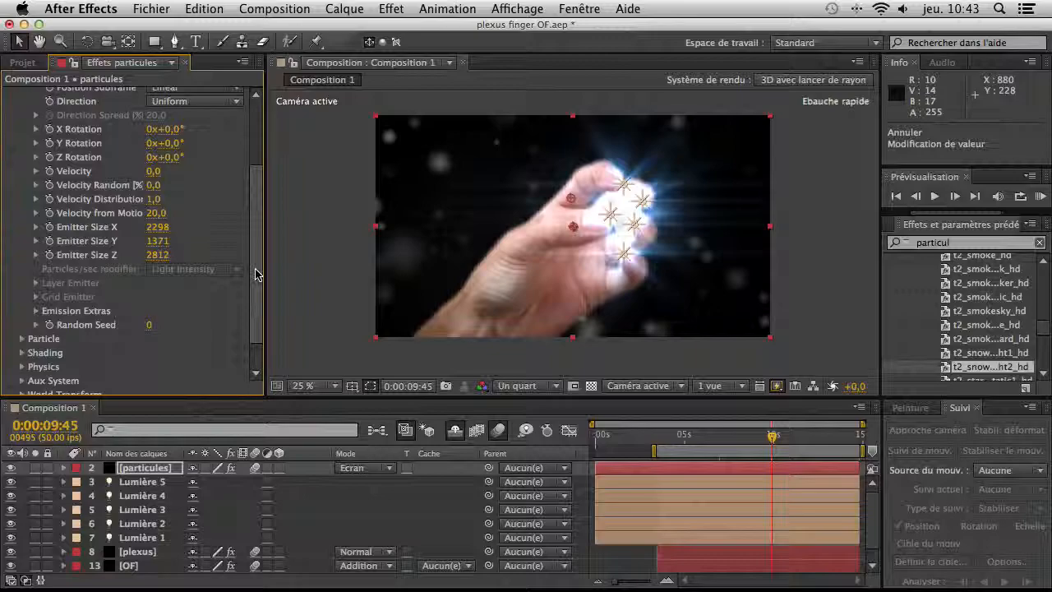
left_click_drag(256, 269, 246, 313)
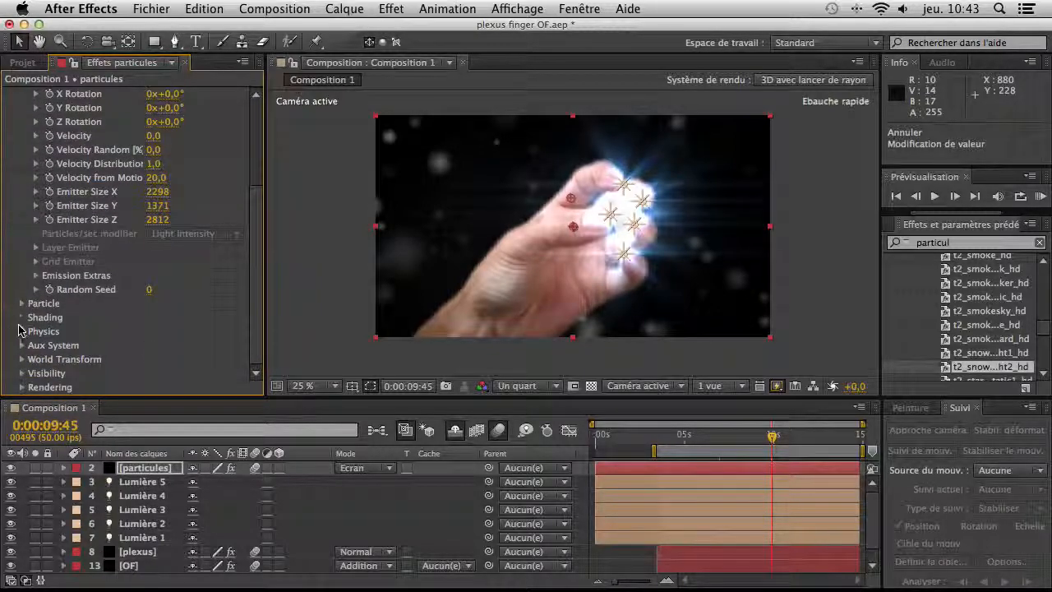
left_click(22, 303)
scroll(66, 263, "down", 5)
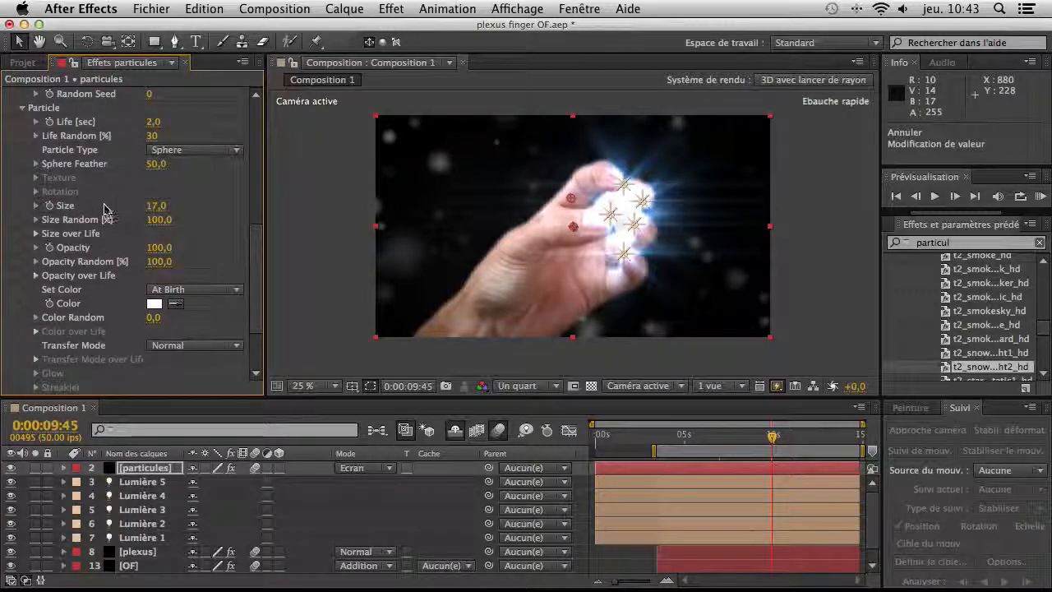
left_click_drag(155, 122, 274, 151)
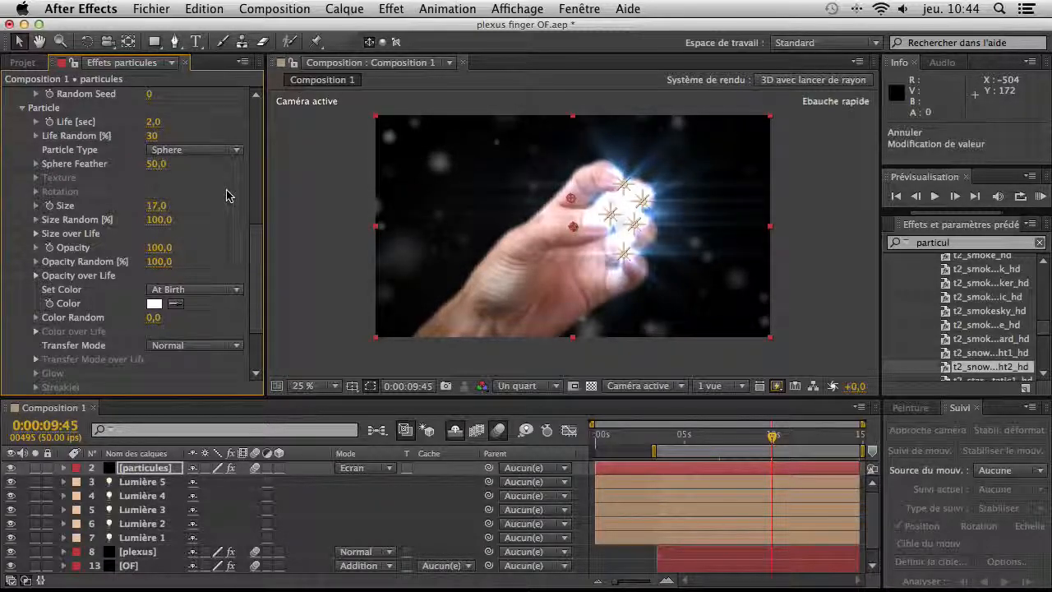
Try a larger particle Size and a different Size Random value, restoring both settings
left_click_drag(168, 210, 228, 215)
key("super+z")
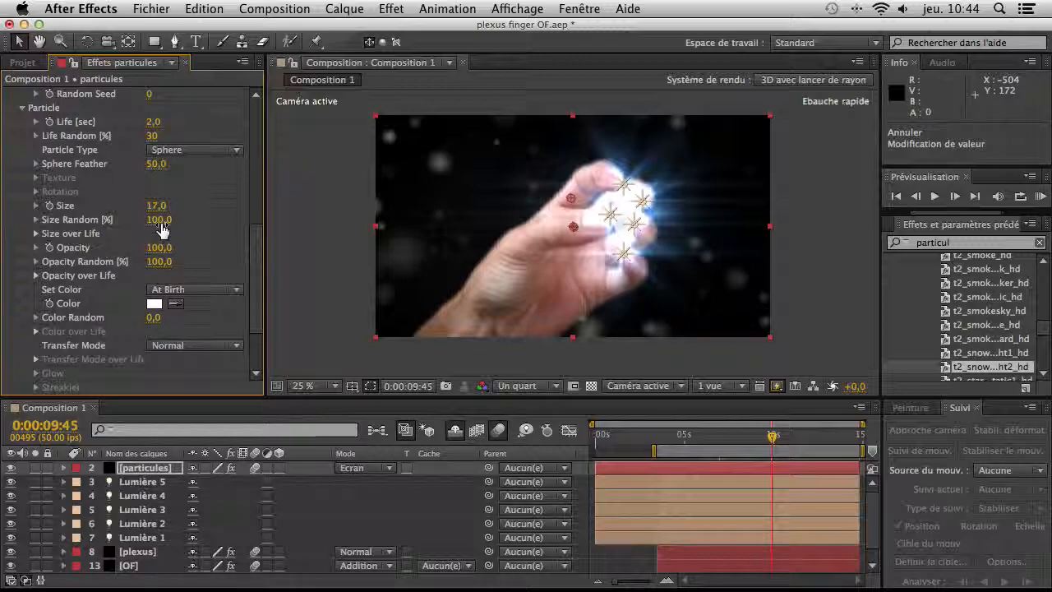
left_click_drag(157, 220, 420, 226)
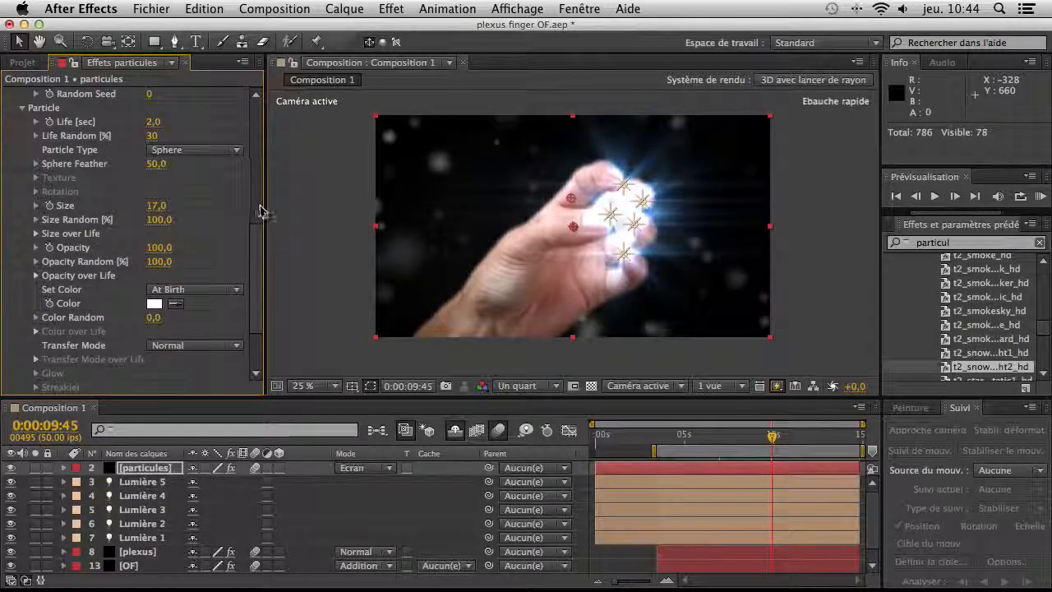
Try changing the particle Opacity and Opacity Random, leaving both at 100,0
scroll(255, 259, "down", 1)
scroll(255, 259, "down", 1)
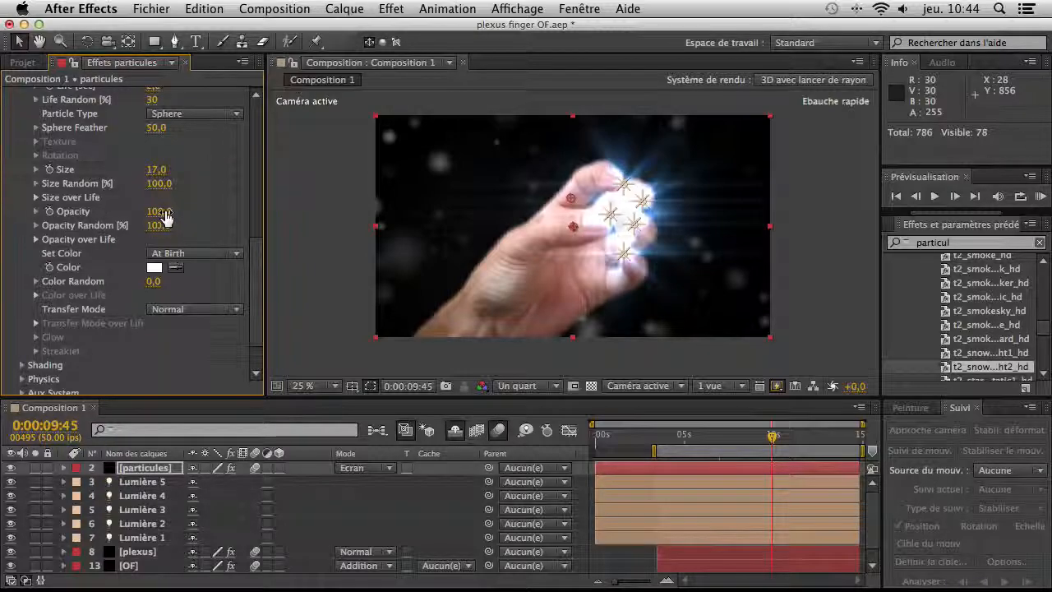
left_click_drag(146, 211, 399, 210)
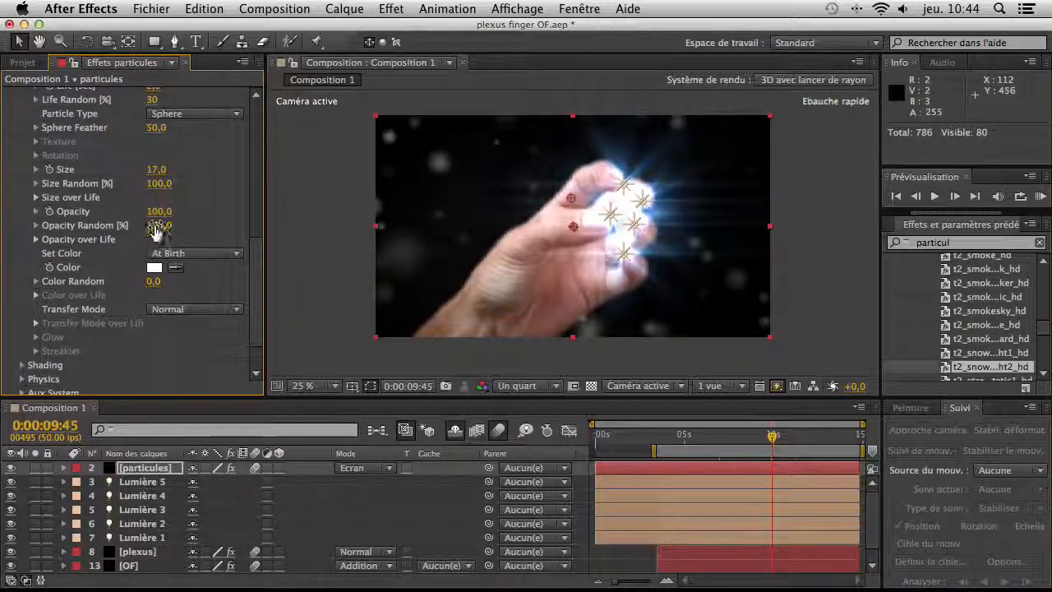
mouse_move(159, 225)
left_mouse_down()
mouse_move(2, 224)
mouse_move(157, 227)
left_mouse_up()
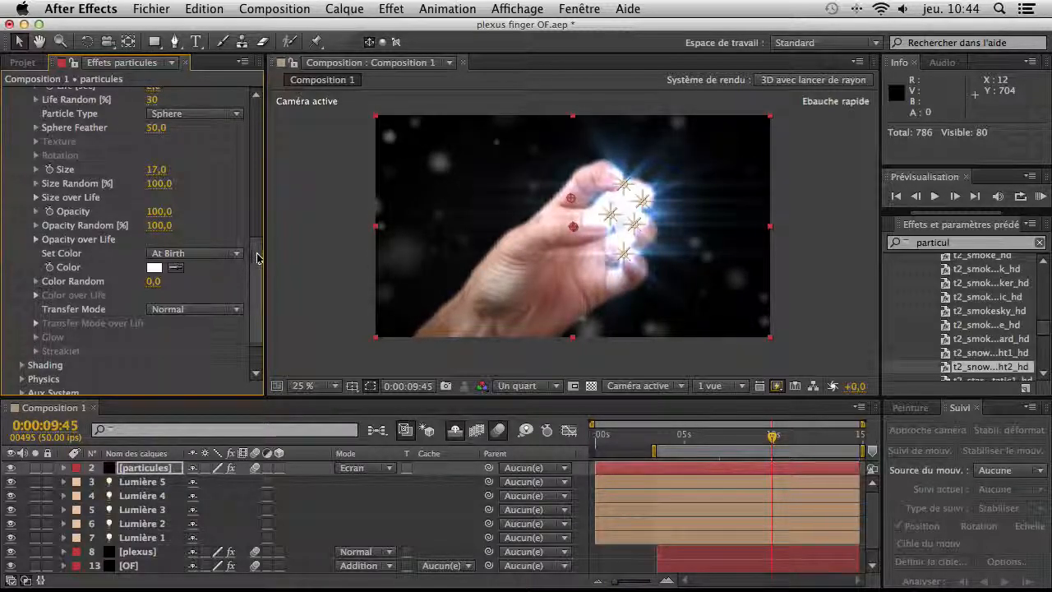
Review the Set Color options and try a blue particle Color, leaving it white
scroll(257, 259, "down", 3)
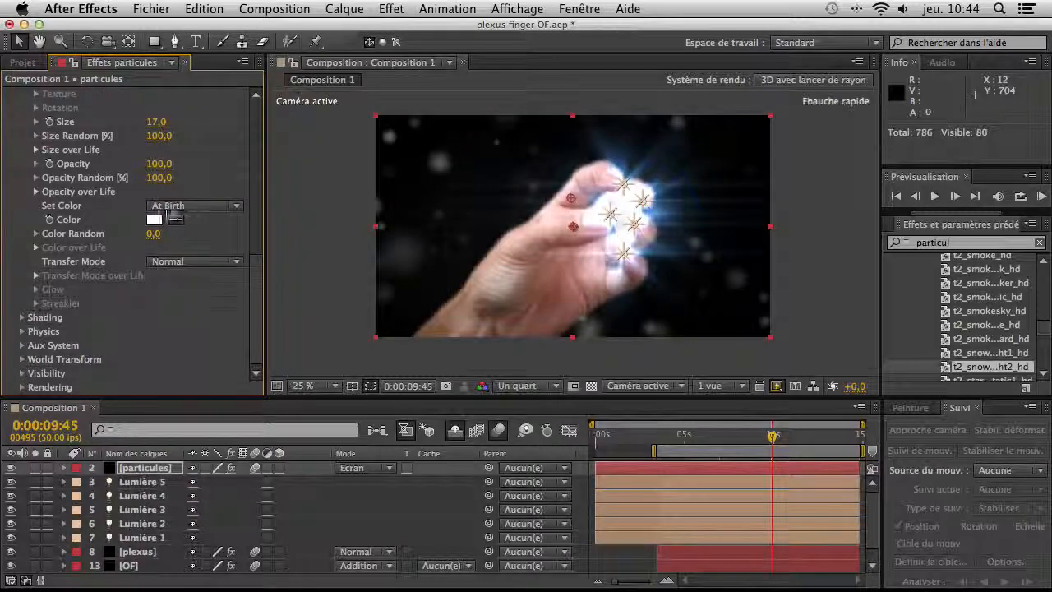
left_click(186, 212)
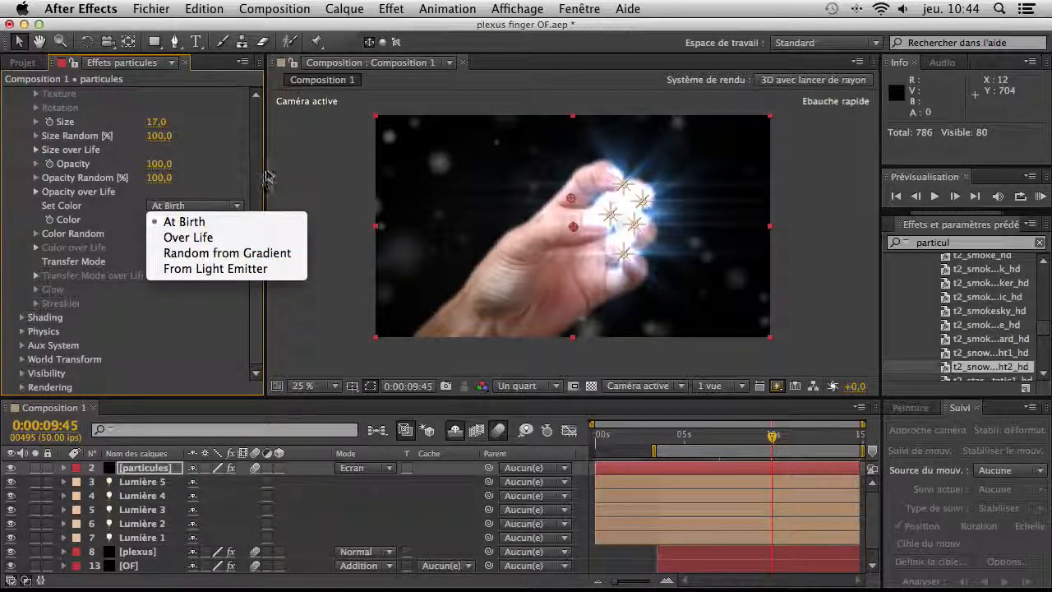
left_click(248, 197)
left_click(154, 219)
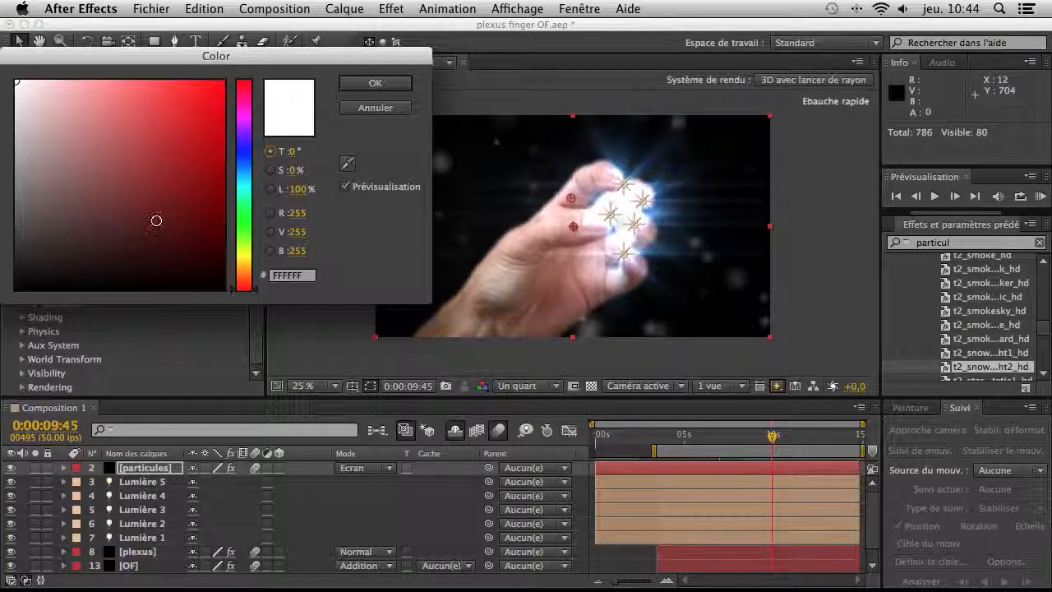
mouse_move(212, 163)
left_mouse_down()
mouse_move(188, 141)
mouse_move(284, 71)
mouse_move(129, 125)
mouse_move(20, 65)
mouse_move(33, 230)
mouse_move(12, 66)
left_mouse_up()
left_click_drag(253, 138, 245, 153)
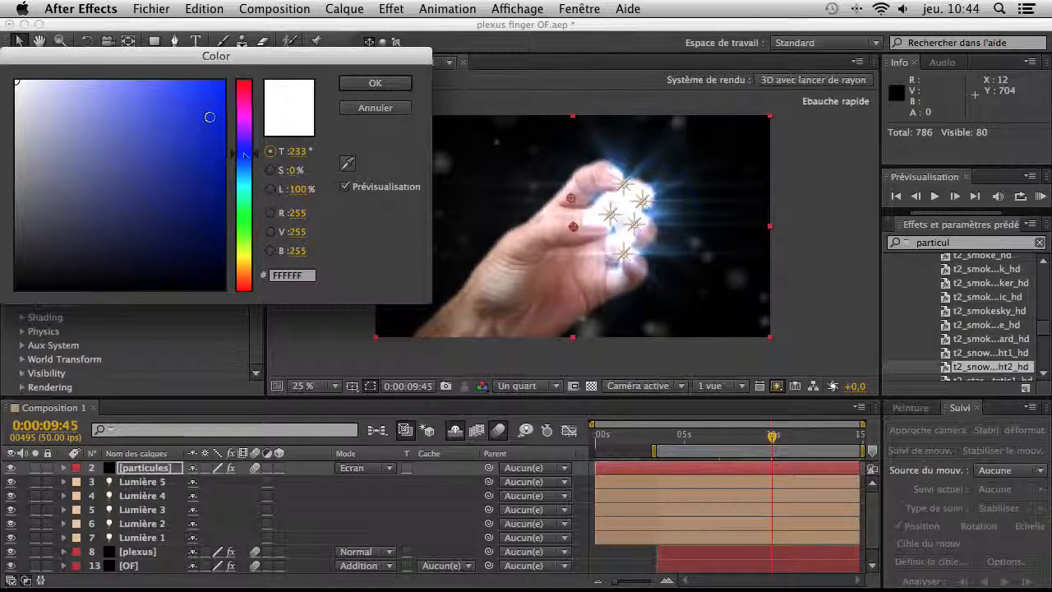
left_click(222, 82)
left_click_drag(263, 58, 4, 70)
left_click(367, 91)
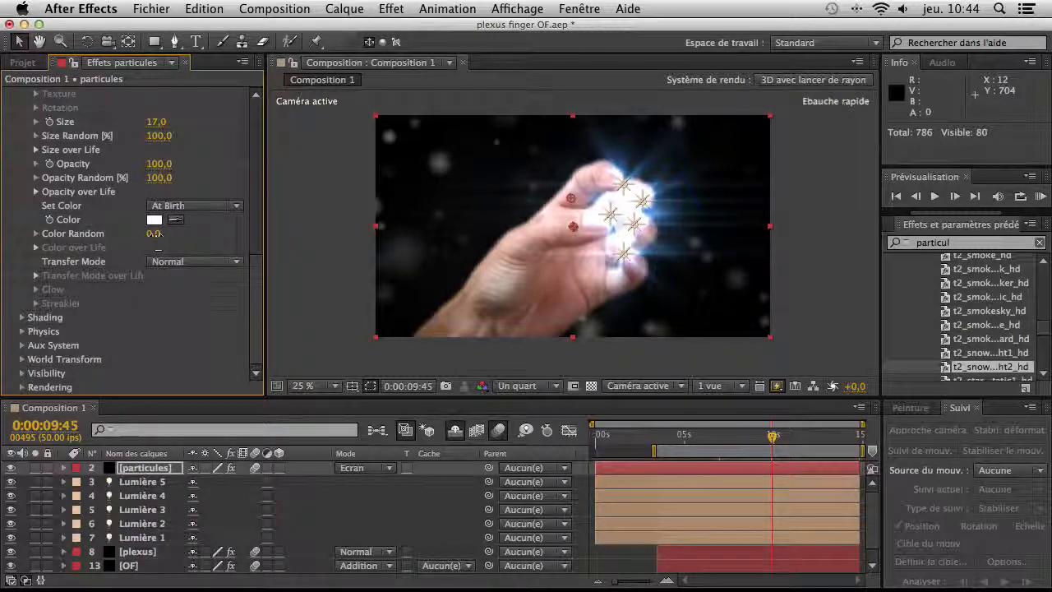
Try a higher Color Random value for the particles and undo it
left_click_drag(156, 240, 296, 247)
key("super+z")
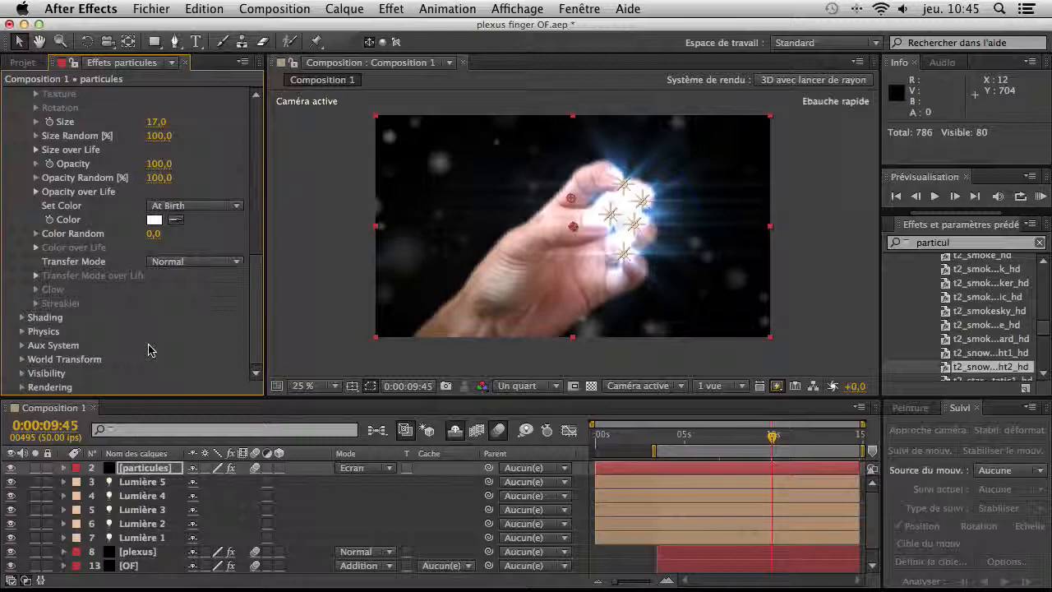
scroll(59, 142, "up", 1)
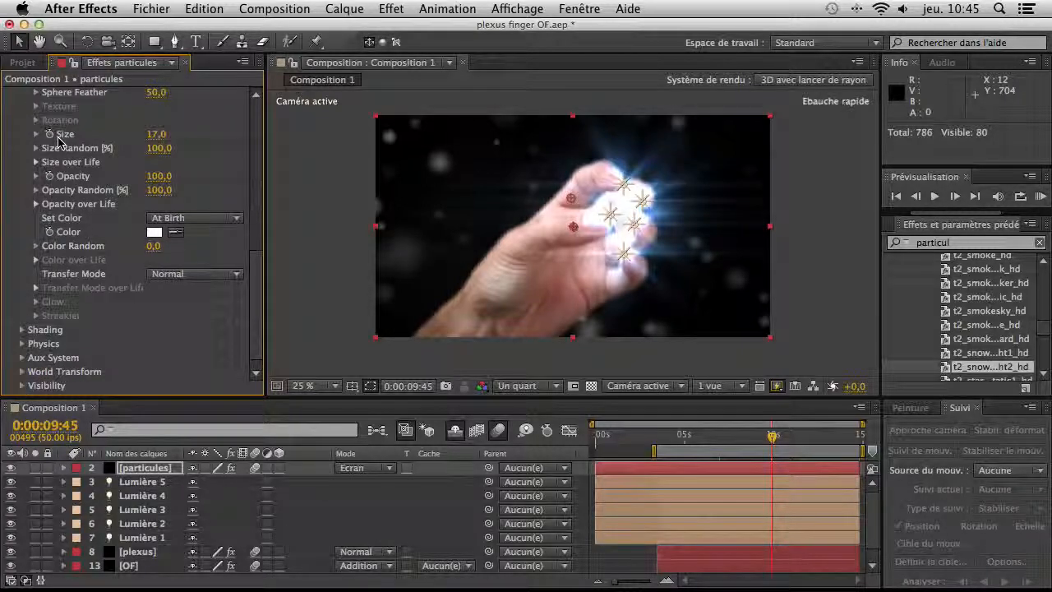
Try a stronger Gravity of 940 in the Physics settings of the Particular effect and undo it
scroll(55, 147, "up", 9)
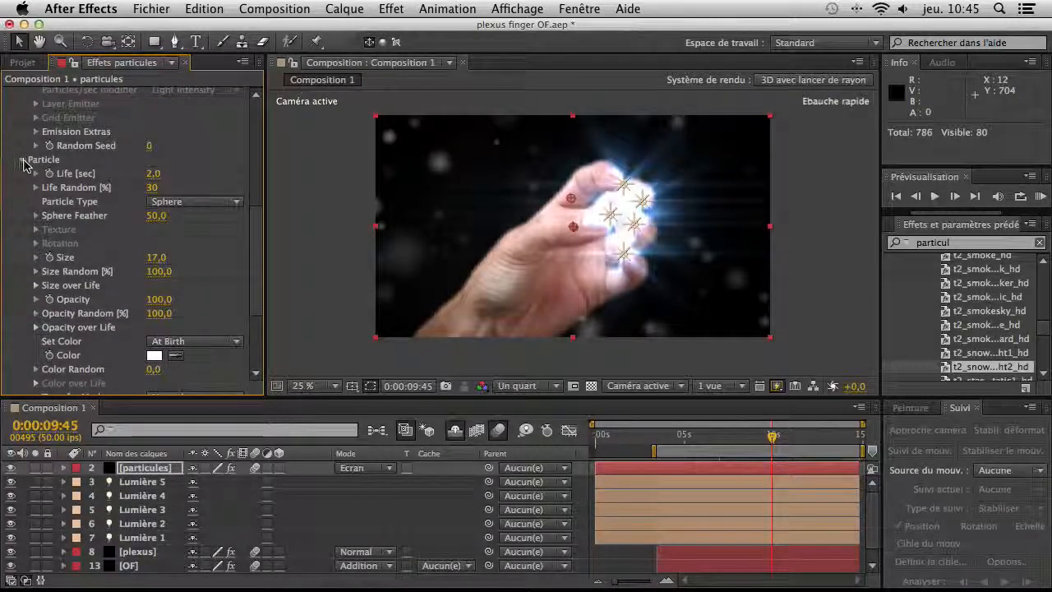
left_click(23, 161)
left_click(22, 331)
scroll(152, 325, "down", 5)
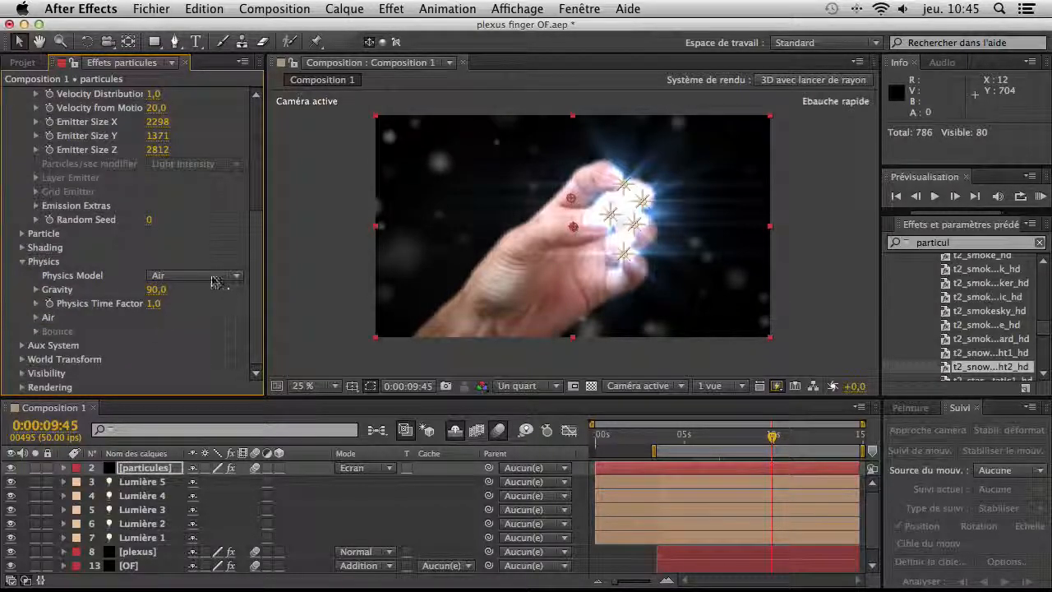
left_click_drag(154, 298, 335, 298)
left_click_drag(208, 285, 184, 285)
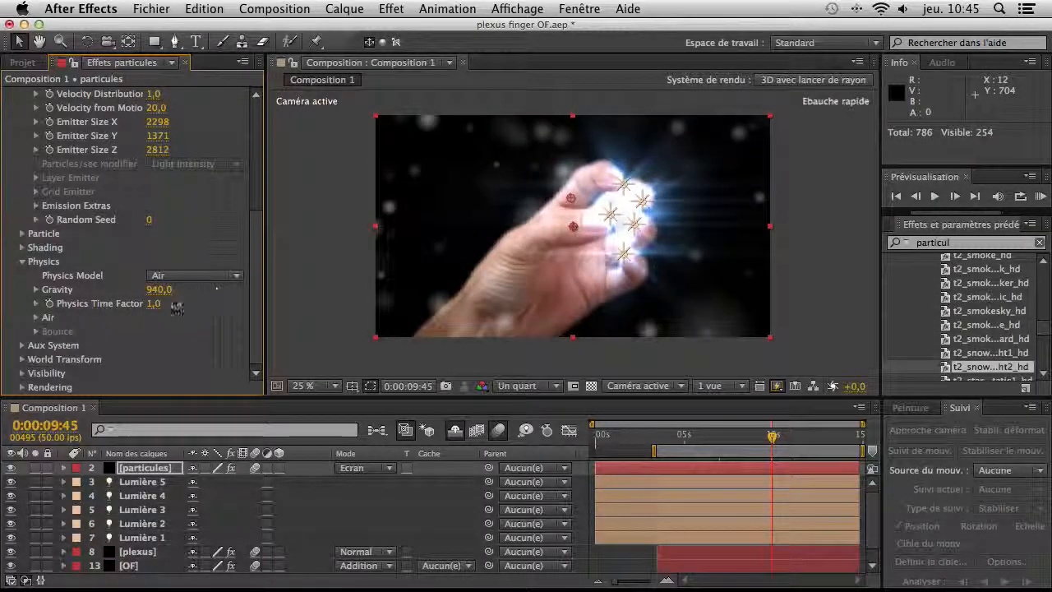
left_click(36, 289)
left_click_drag(70, 313, 97, 316)
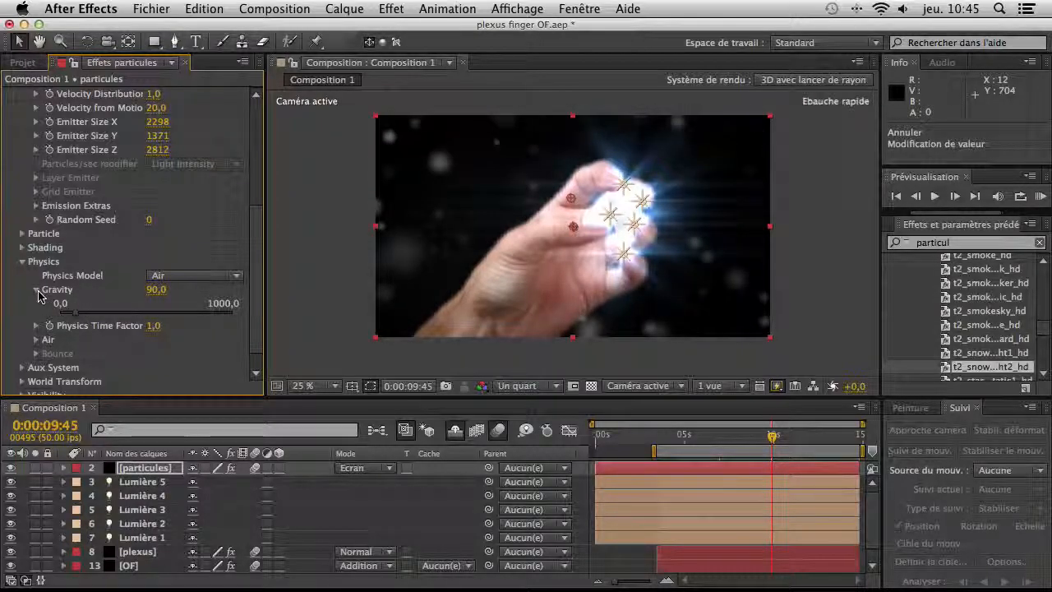
left_click(38, 290)
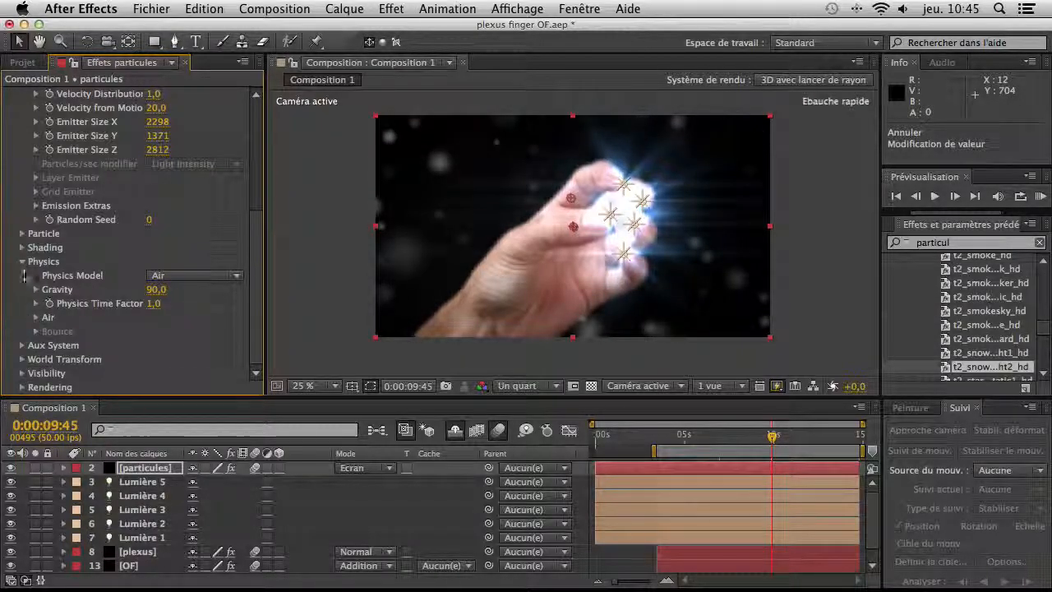
Try different Wind X, Wind Y and Wind Z values in the Air settings, including 93 for Wind X and 577 for Wind Z, undoing each
left_click(35, 319)
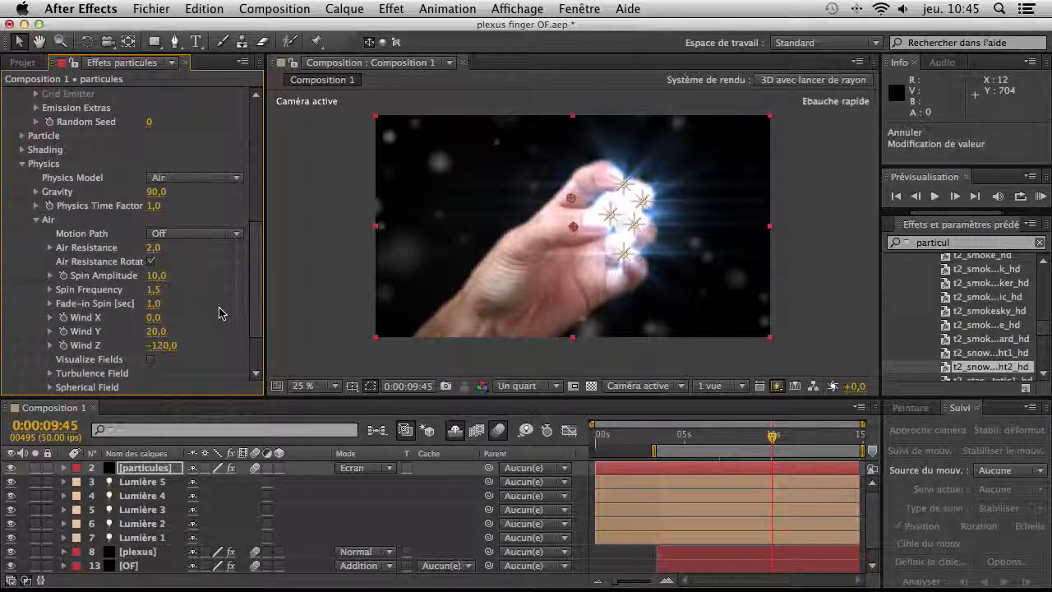
scroll(219, 305, "down", 5)
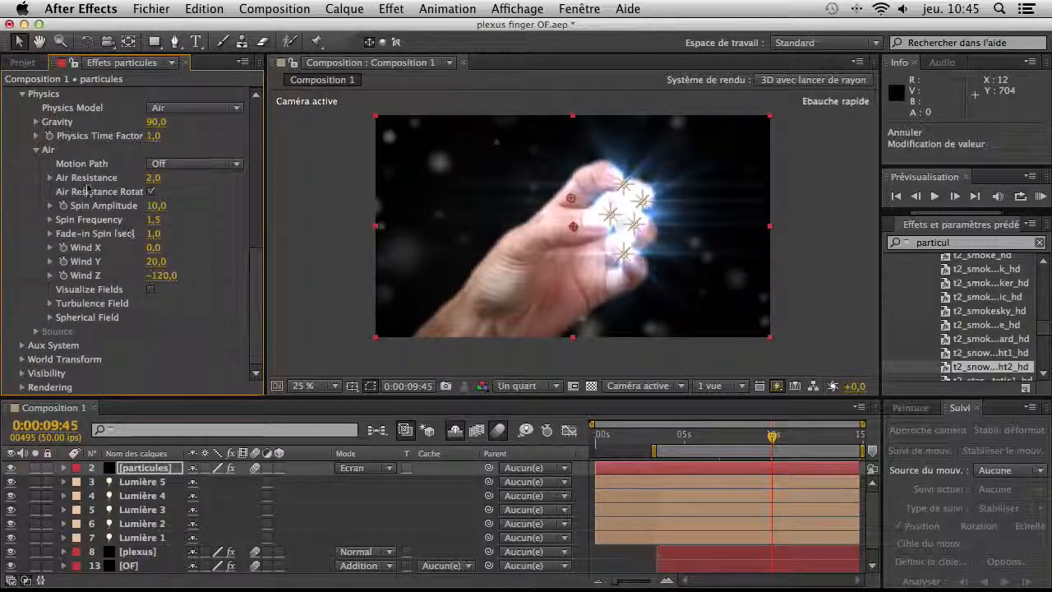
left_click_drag(162, 248, 244, 278)
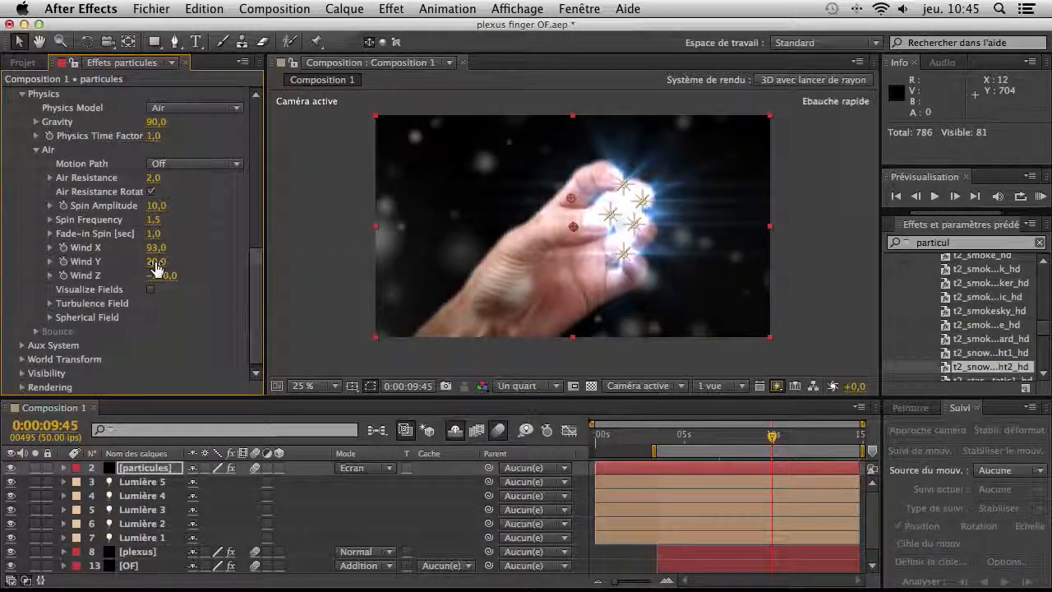
key("super+z")
left_click_drag(155, 263, 498, 296)
key("super+z")
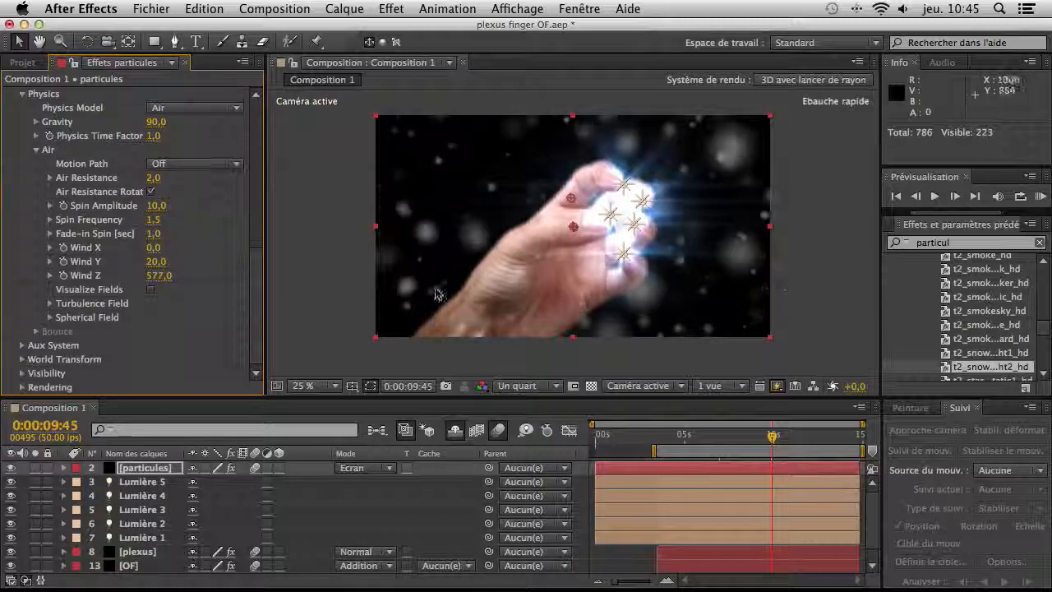
key("super+z")
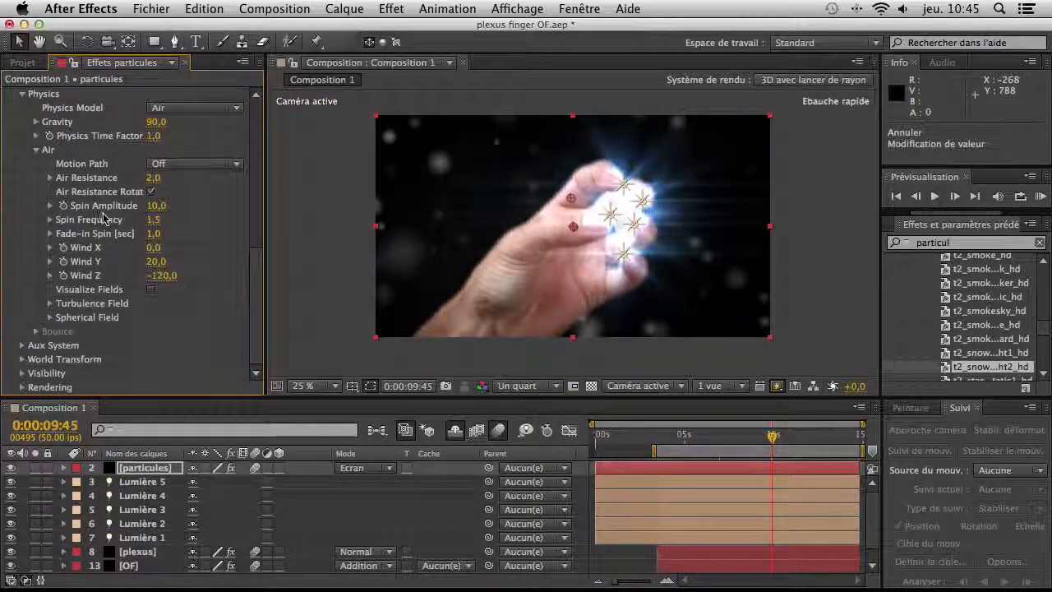
Switch Visualize Fields on and off and try out the Turbulence Field settings, restoring the original values
left_click(152, 291)
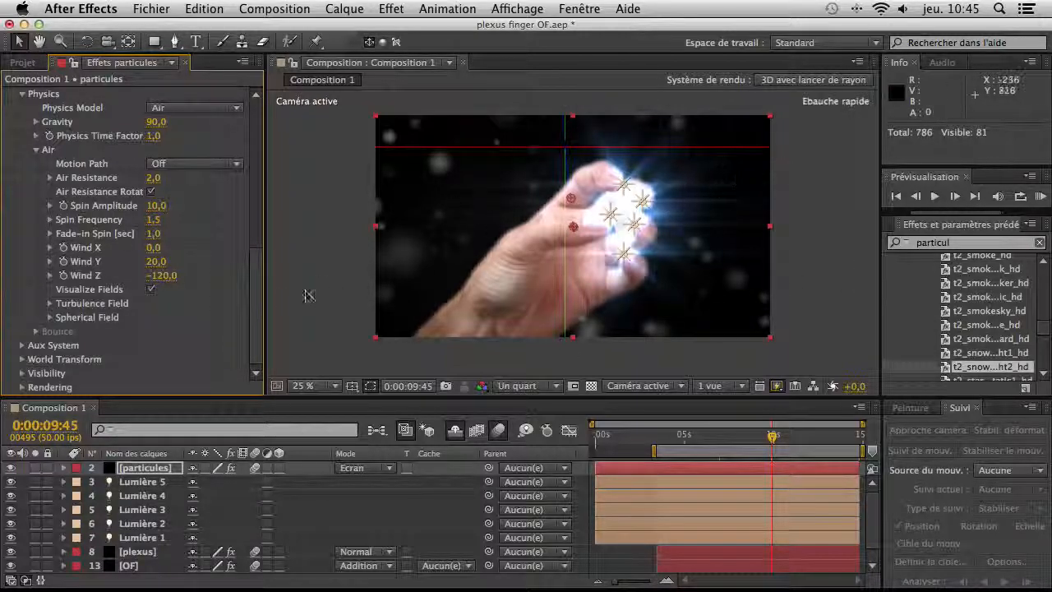
left_click(152, 291)
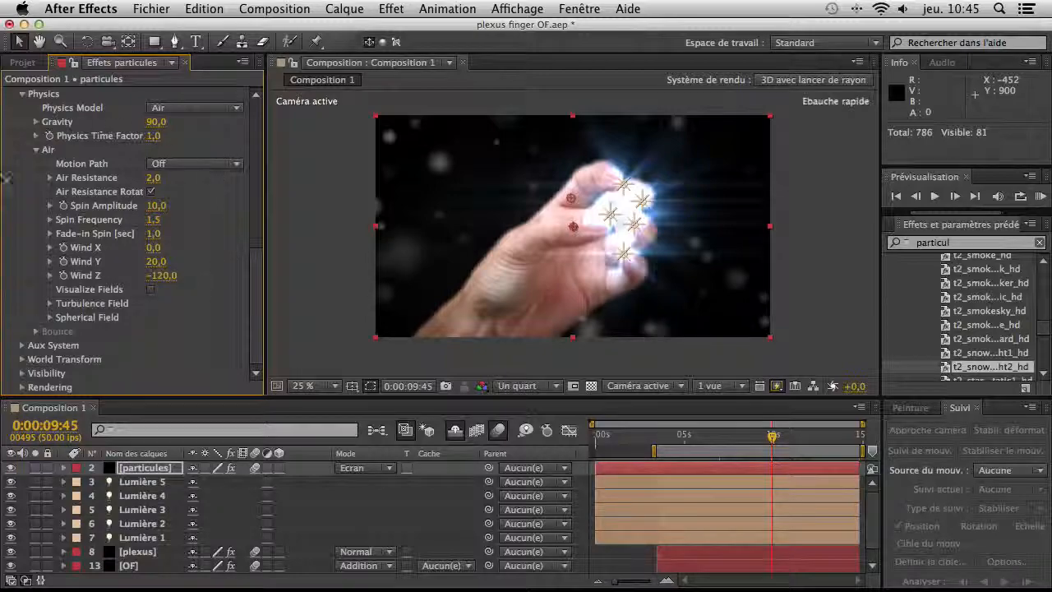
left_click(50, 303)
scroll(51, 306, "down", 3)
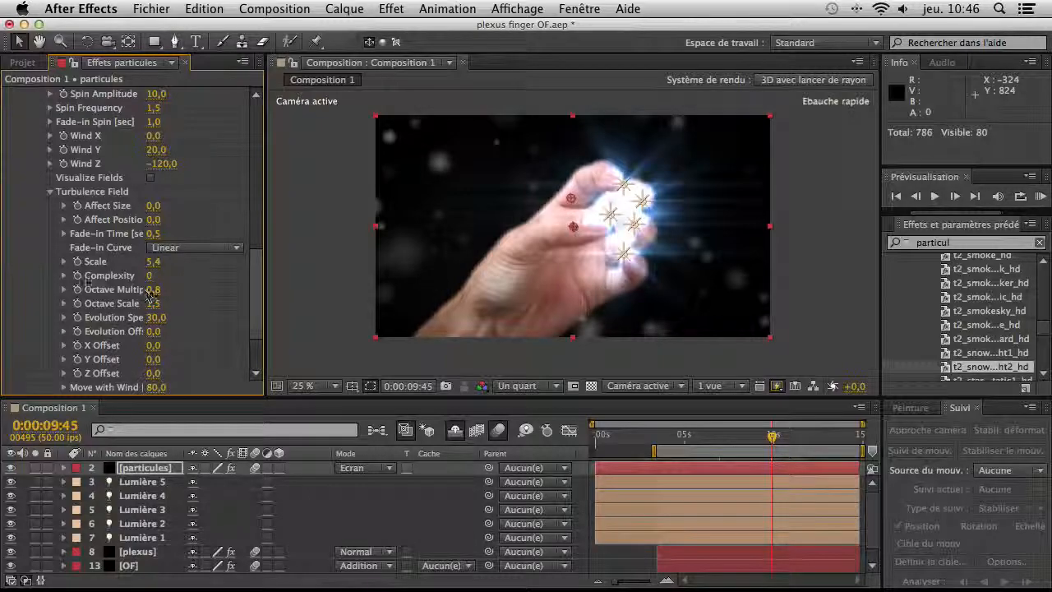
key("super+z")
left_click(50, 192)
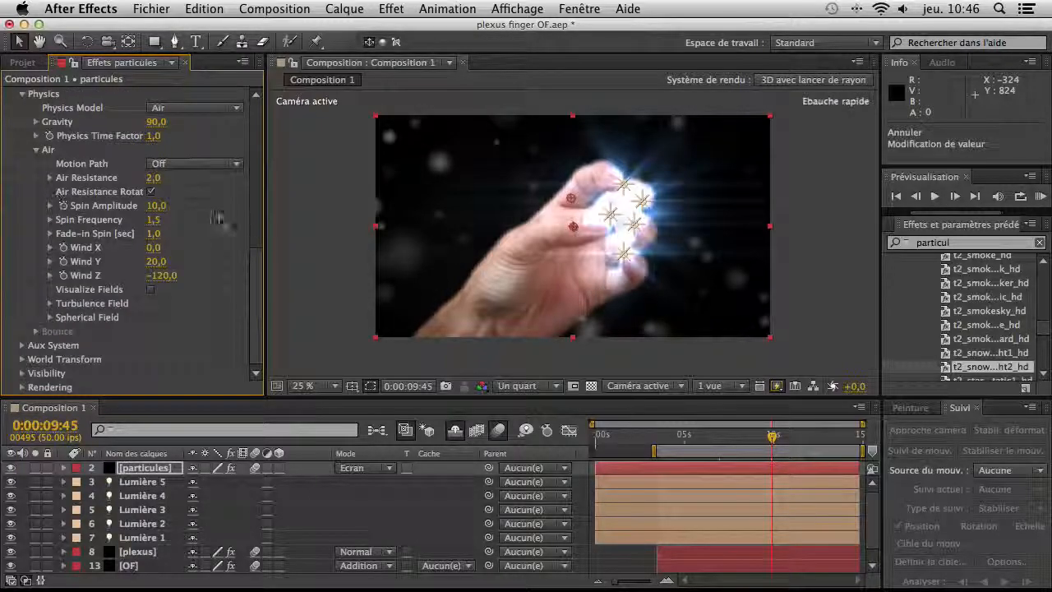
Advance the current time to 0:00:11:01 and collapse the Air and Emitter settings
left_click_drag(773, 436, 794, 442)
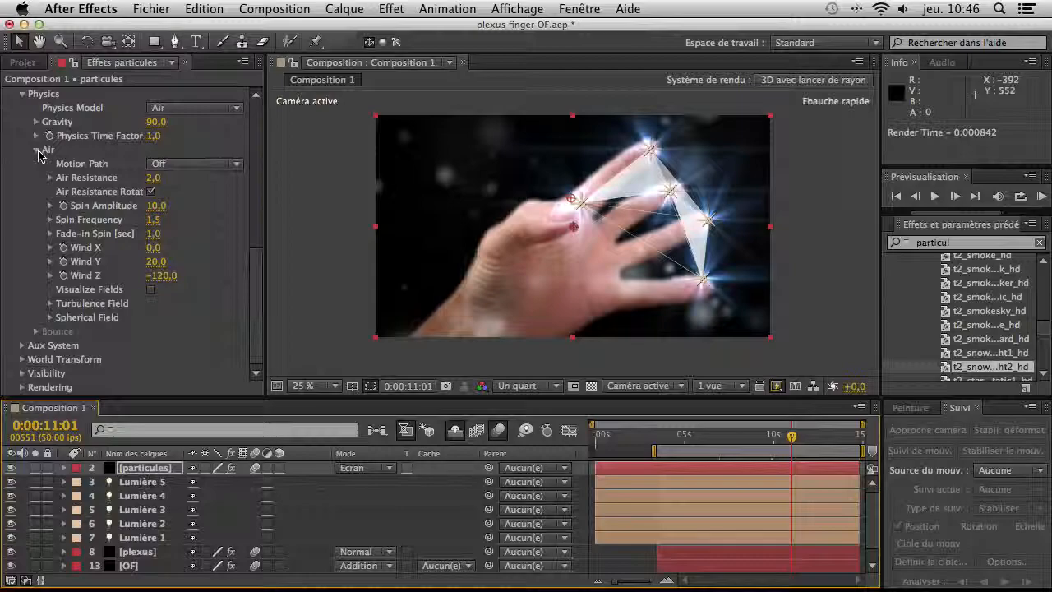
left_click(37, 152)
scroll(54, 181, "up", 5)
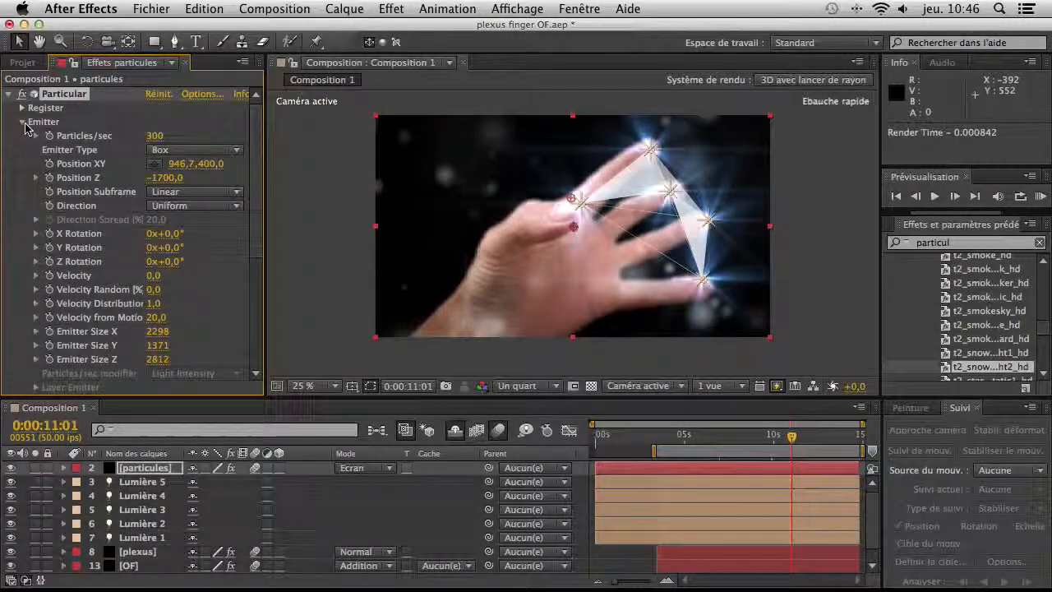
scroll(23, 129, "down", 2)
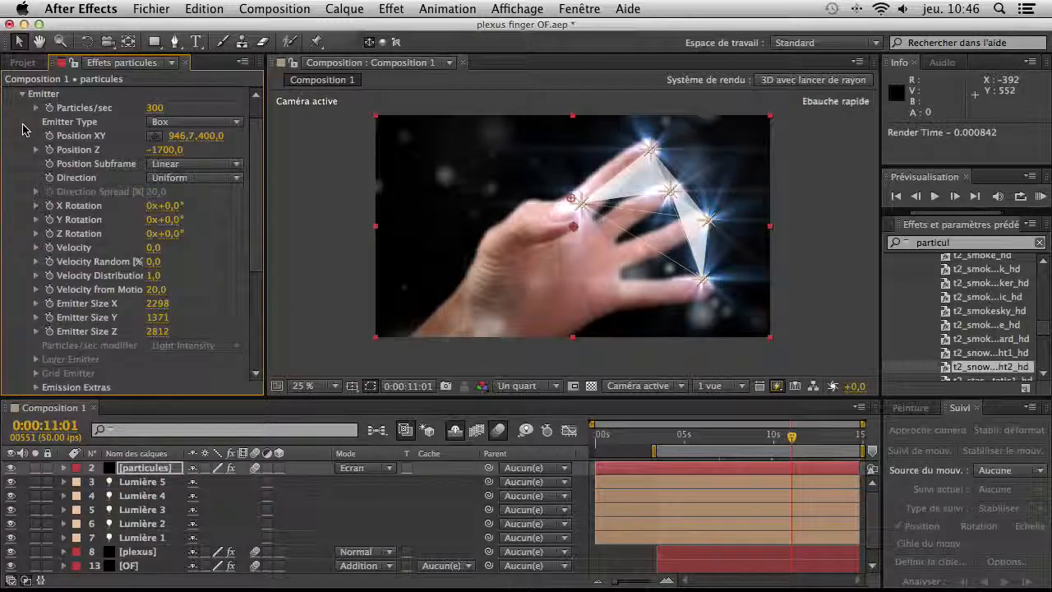
left_click(23, 95)
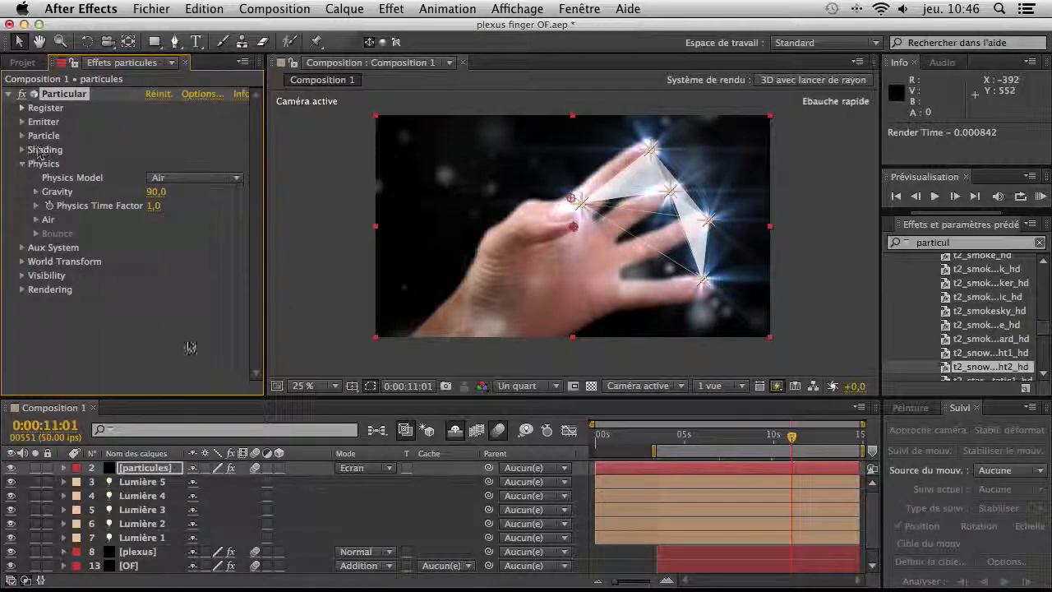
Hide the particules layer from the timeline by marking it as shy, and bring it back
left_click(454, 432)
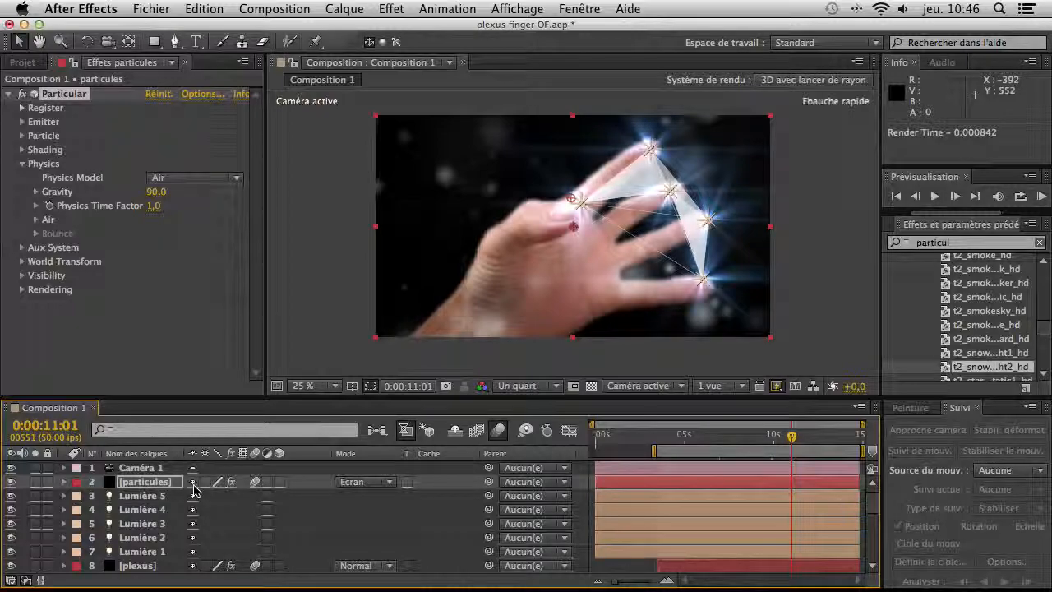
left_click(456, 433)
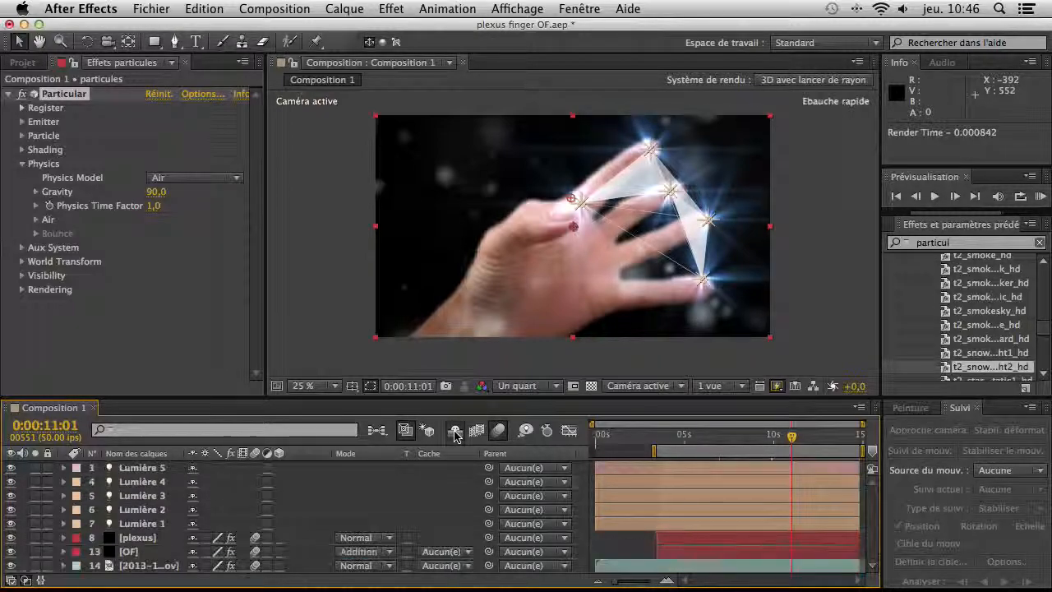
left_click(456, 433)
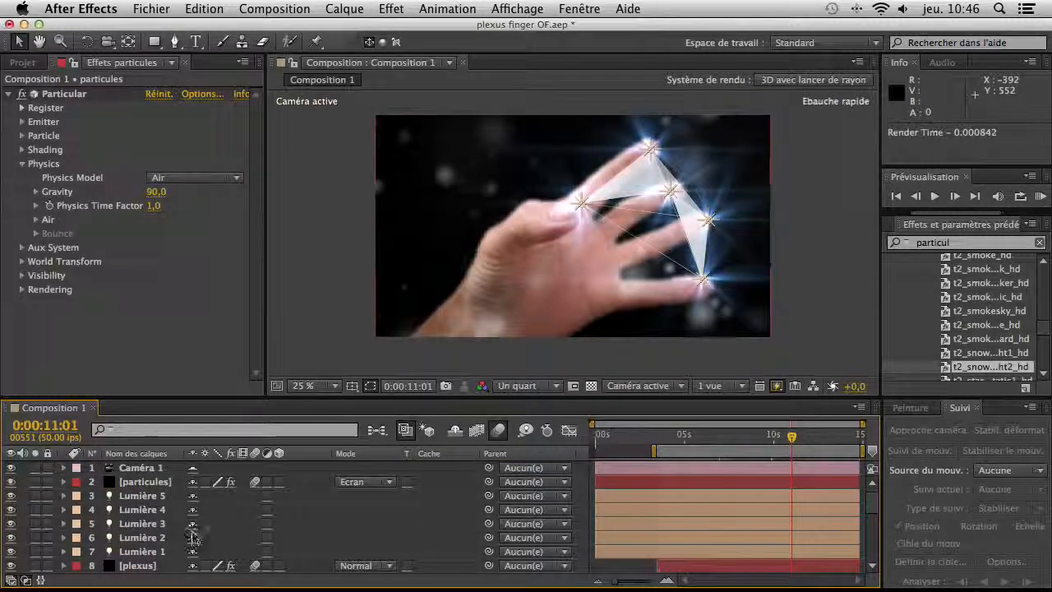
left_click(456, 433)
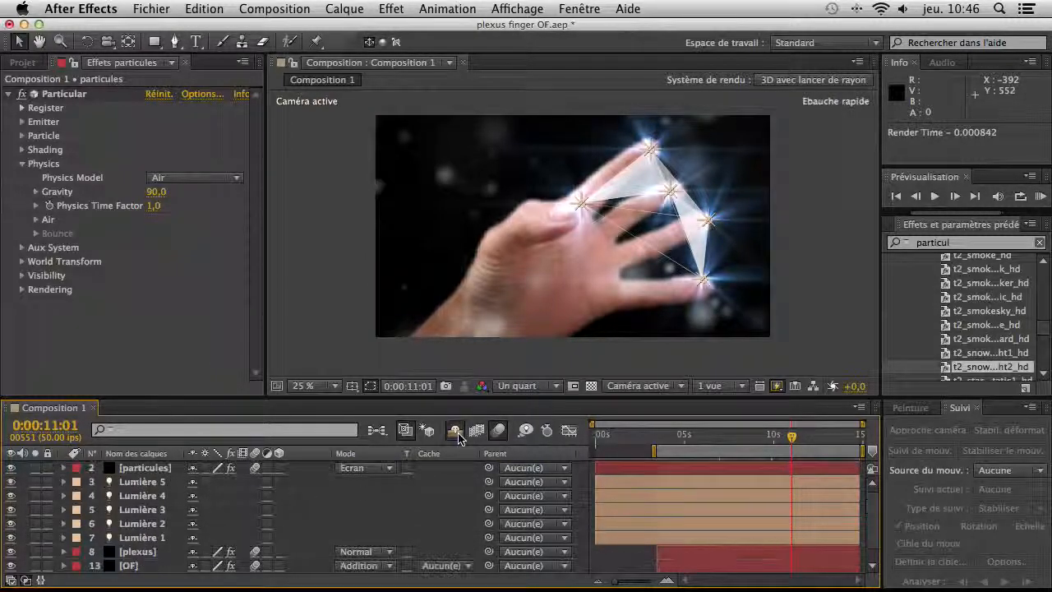
Mark the five light layers, Lumière 1 to Lumière 5, as shy to hide them from the timeline
left_click(138, 485)
left_click(144, 497)
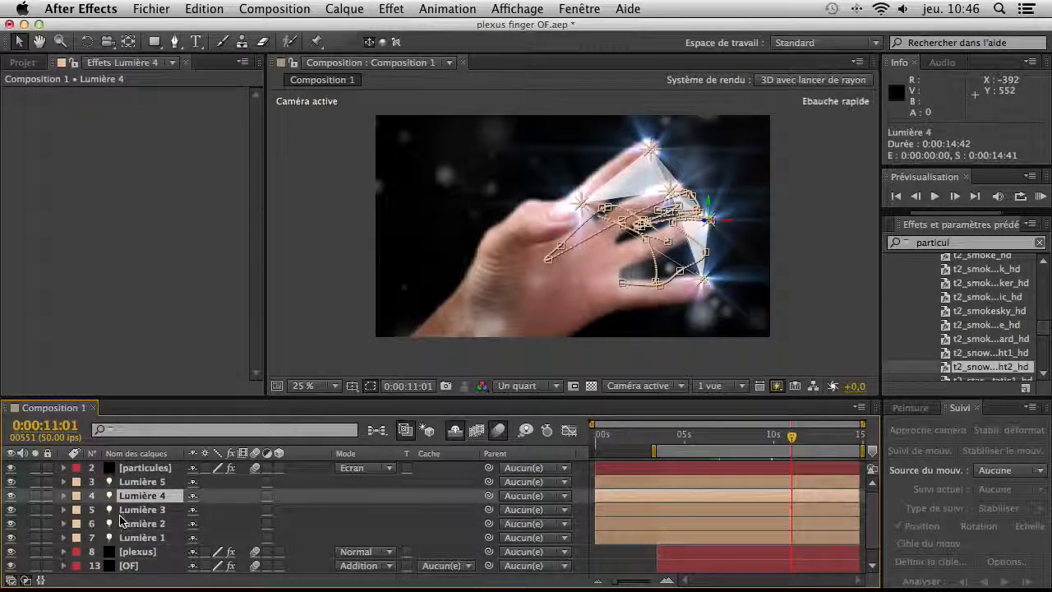
left_click(146, 509)
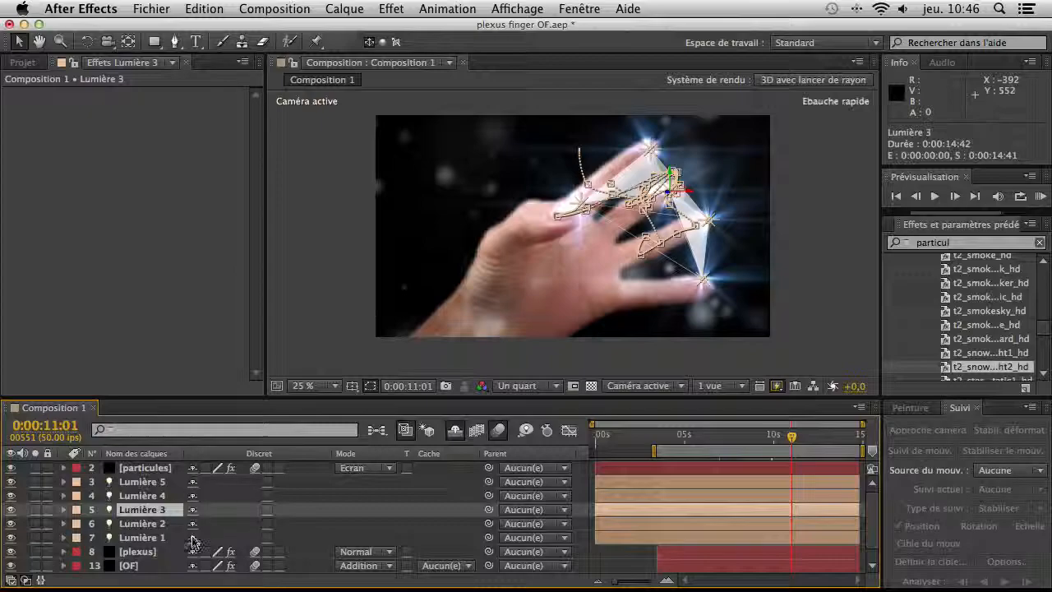
left_click(193, 538)
left_click(193, 524)
left_click(192, 510)
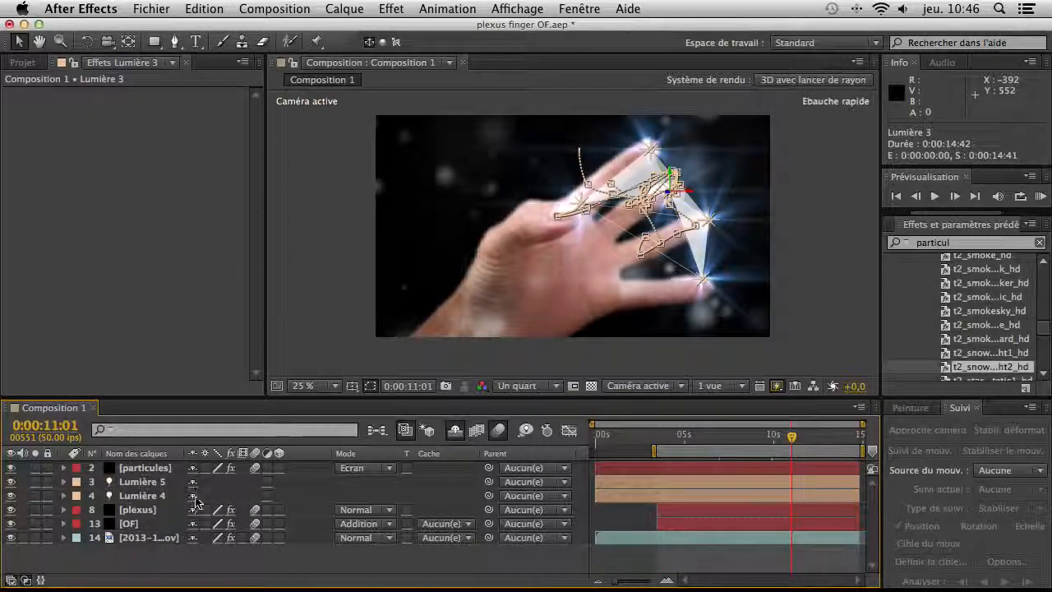
left_click(193, 497)
left_click(193, 482)
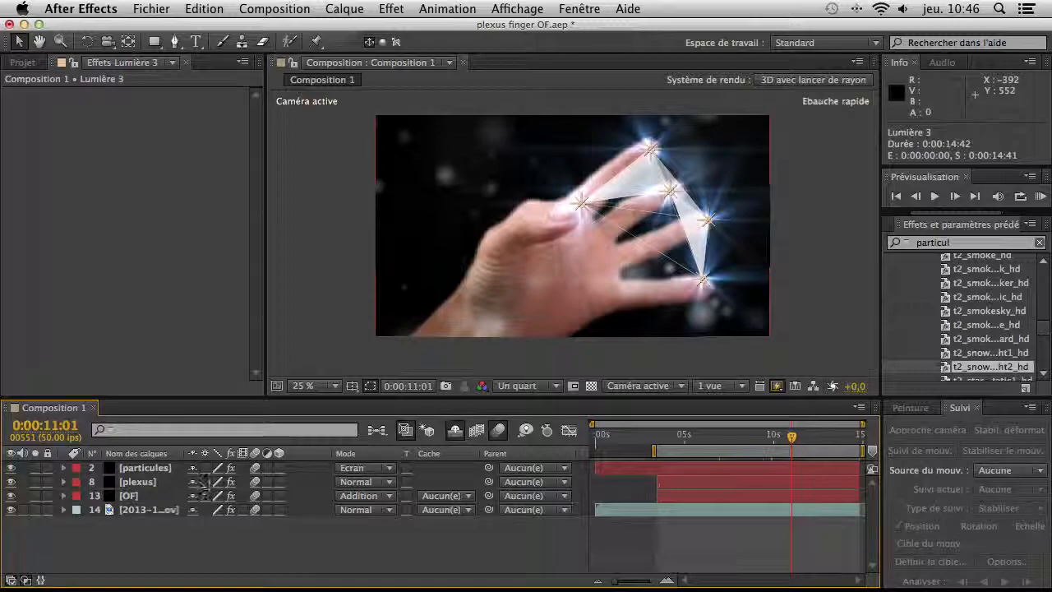
Switch motion blur off and back on for the particules, plexus, OF and footage layers
left_click(255, 468)
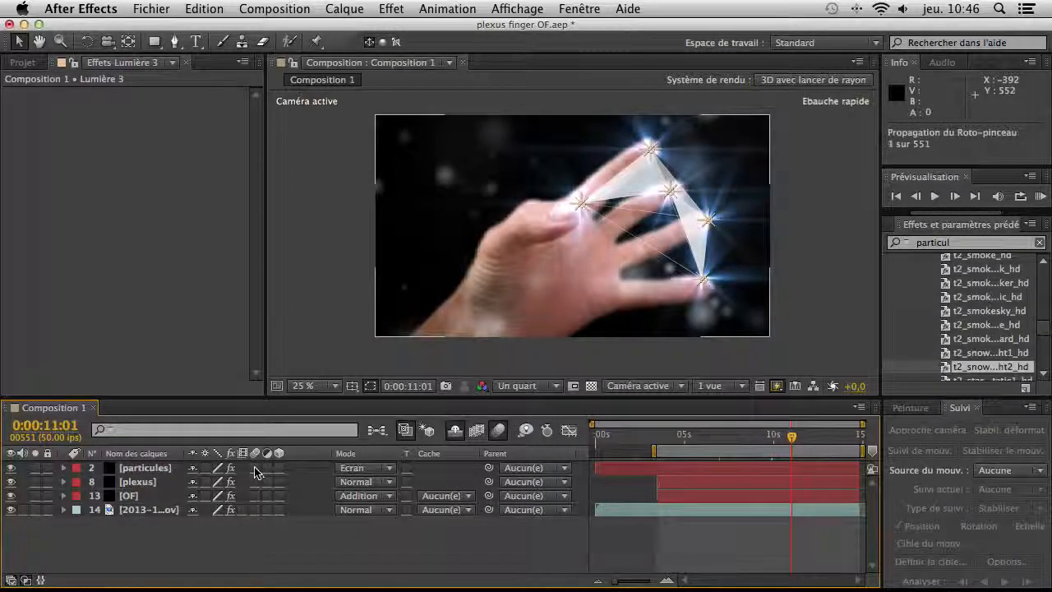
left_click_drag(254, 468, 255, 510)
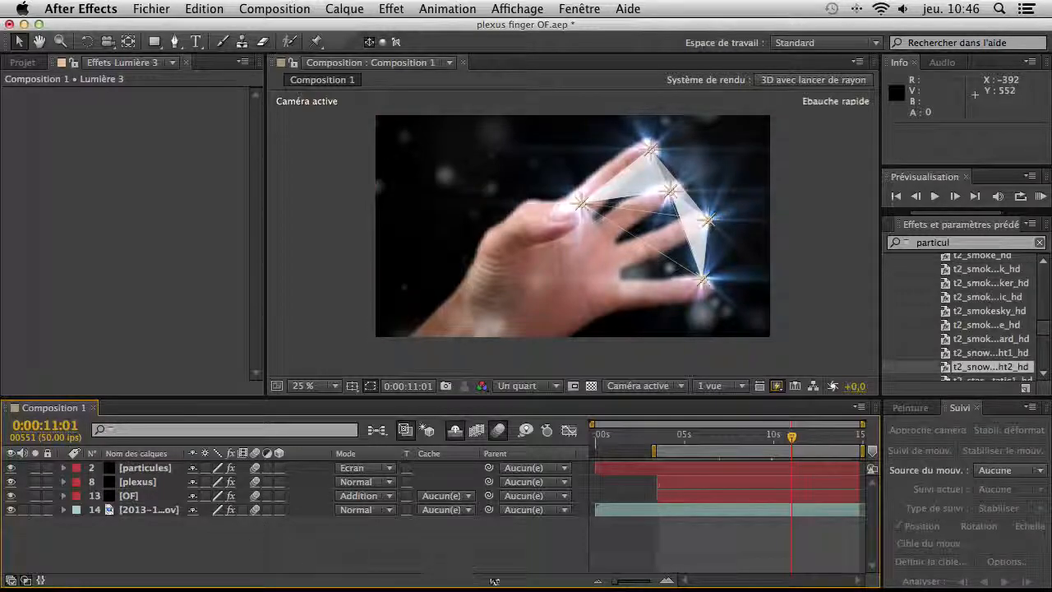
Reveal the hidden layers, remove the shy mark from Caméra 1, and hide the remaining shy layers again
left_click(456, 431)
left_click_drag(144, 470, 39, 479)
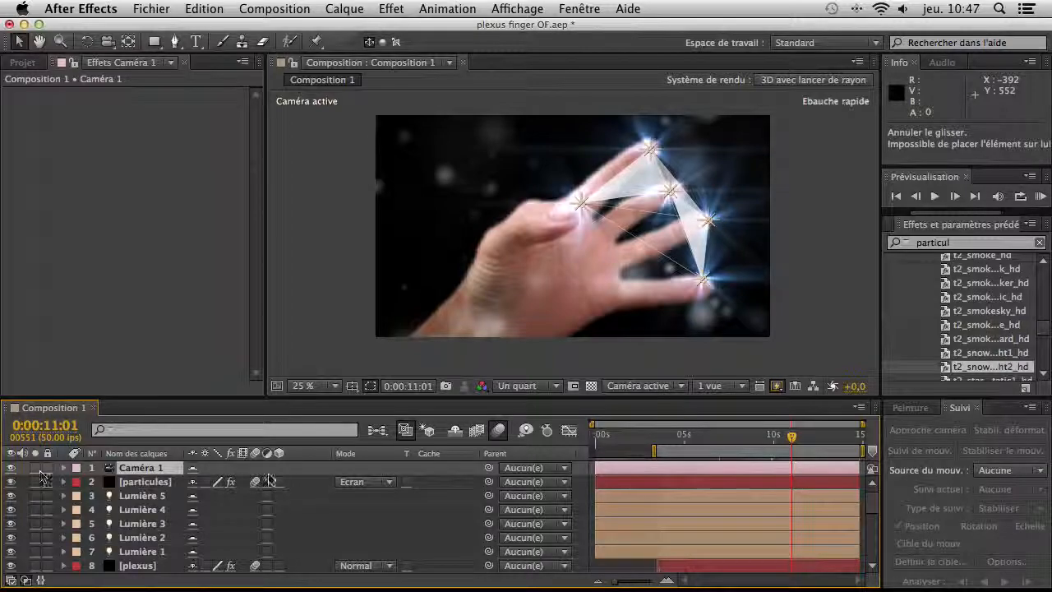
left_click(455, 431)
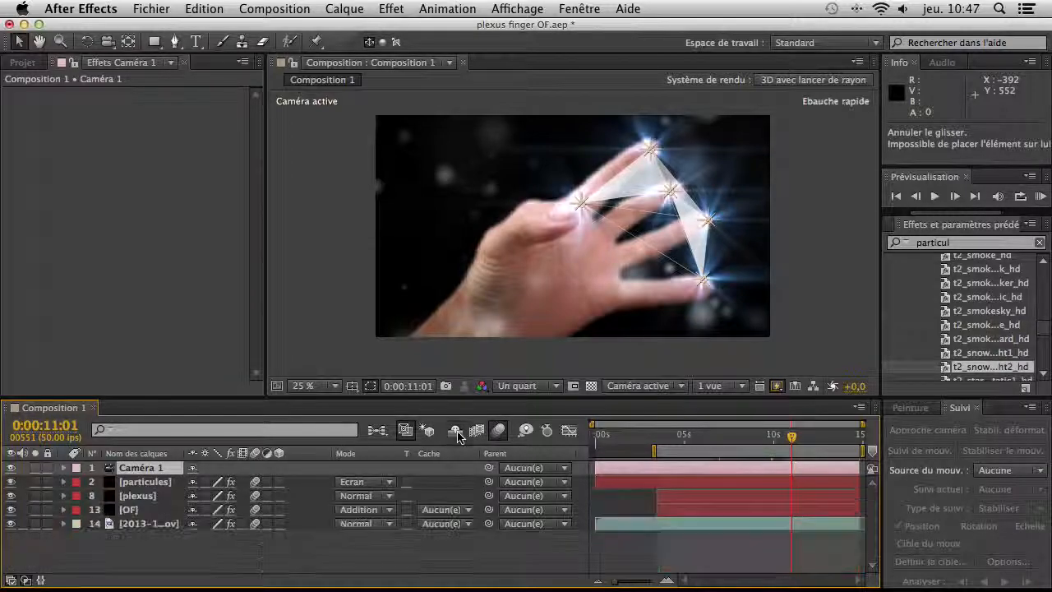
Open the camera options of Caméra 1 and toggle its depth of field to compare the particles, leaving it at Non
left_click(64, 468)
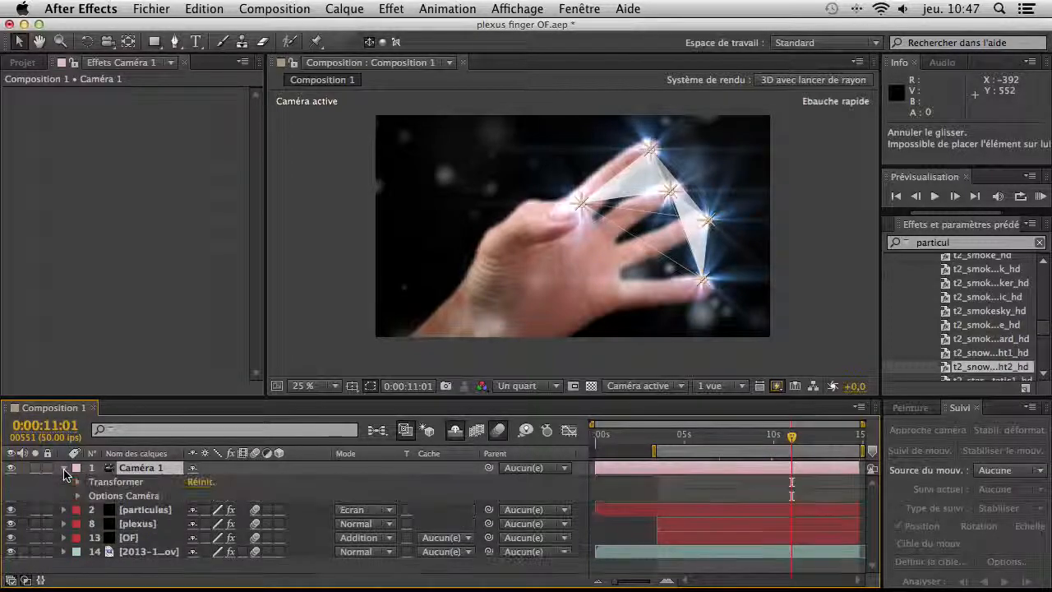
left_click(79, 496)
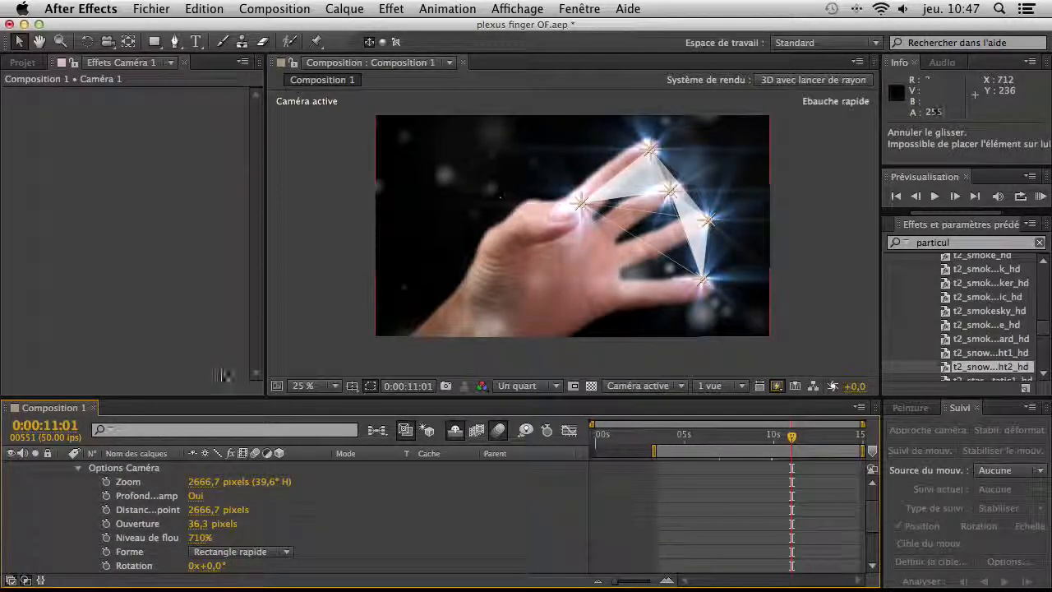
left_click(136, 496)
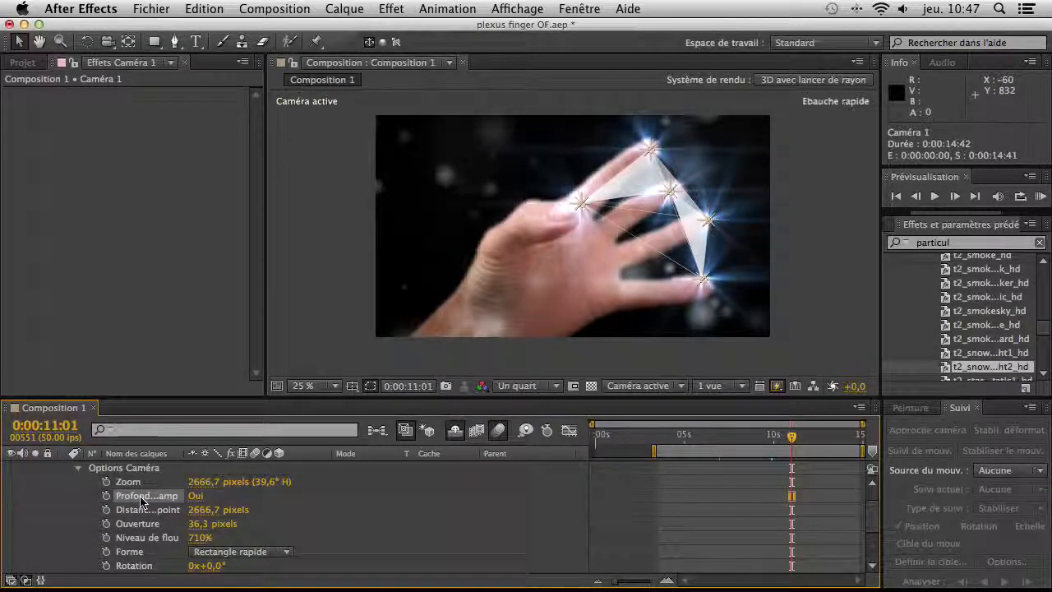
left_click(197, 497)
left_click(196, 497)
left_click(196, 497)
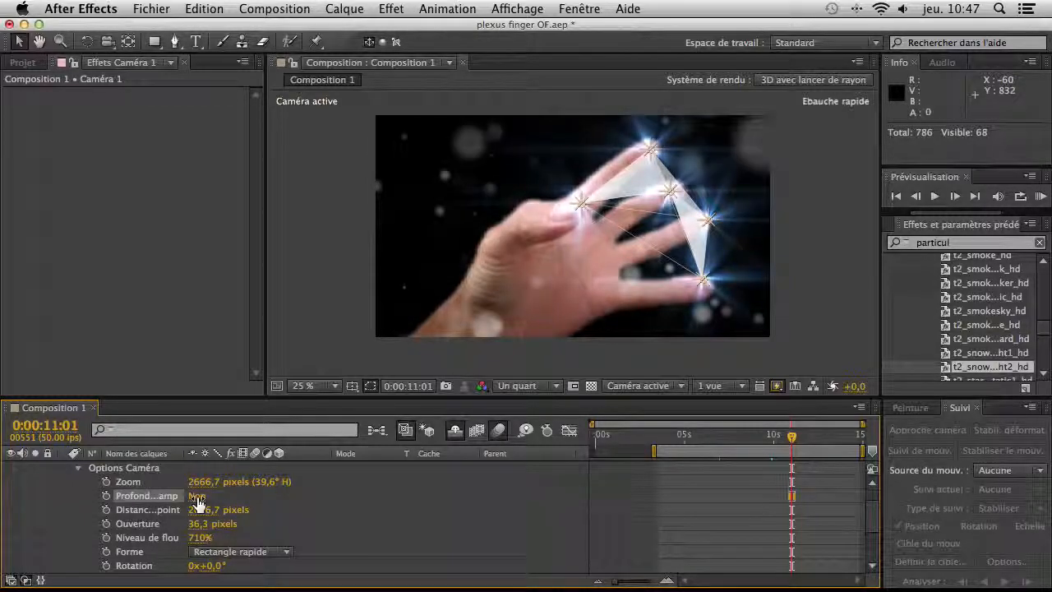
left_click(197, 498)
left_click(197, 497)
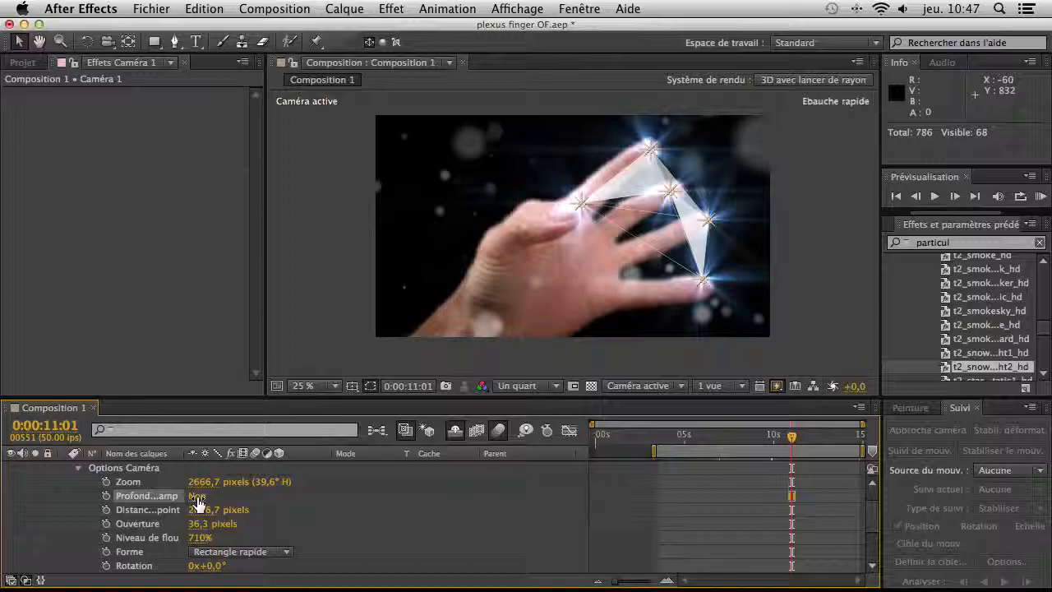
Turn on depth of field for Caméra 1
left_click(197, 497)
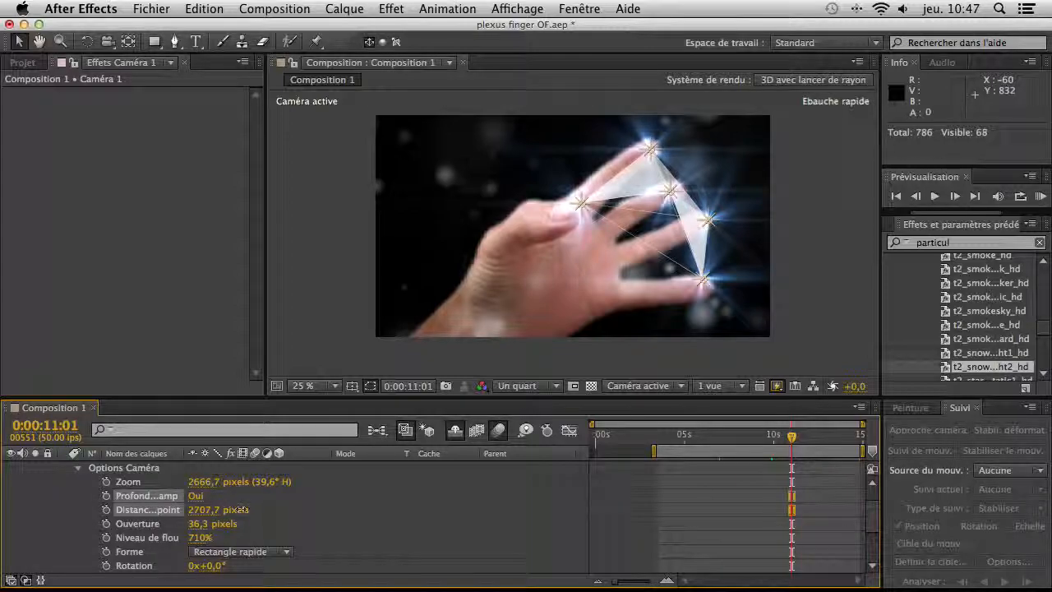
Try different focus distance, aperture and blur level values on Caméra 1, undoing each change
left_click_drag(241, 510, 402, 508)
left_click_drag(171, 509, 22, 513)
key("super+z")
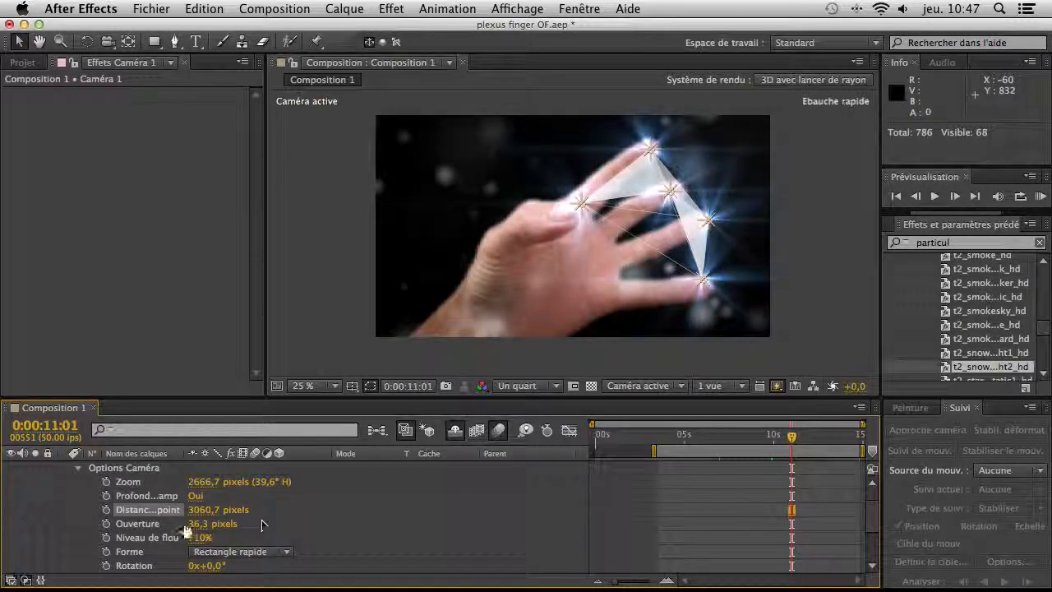
left_click_drag(198, 527, 93, 532)
key("super+z")
key("super+z")
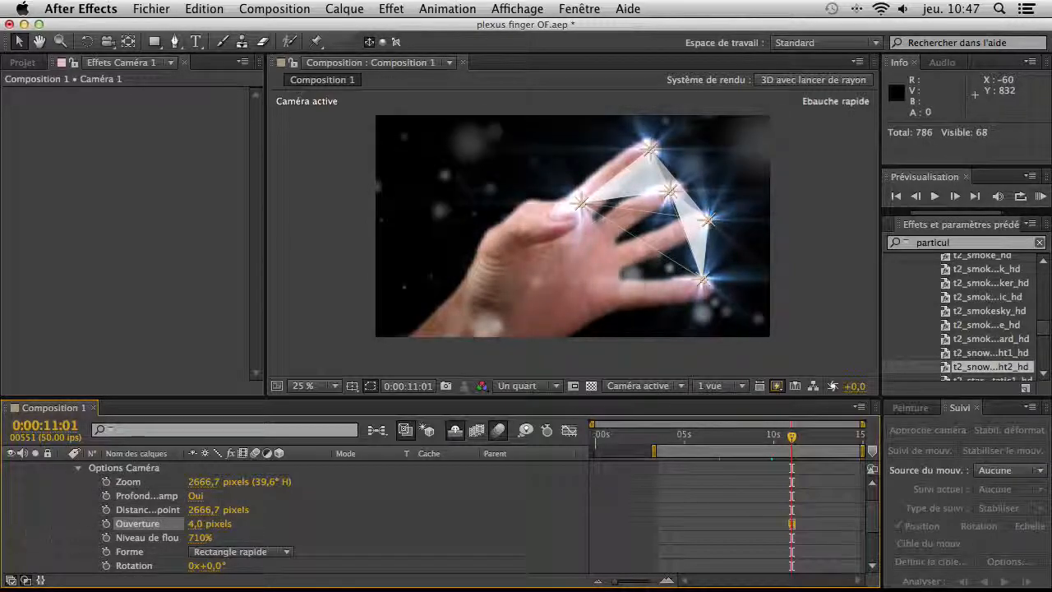
left_click_drag(202, 544, 1018, 559)
left_click_drag(421, 549, 124, 547)
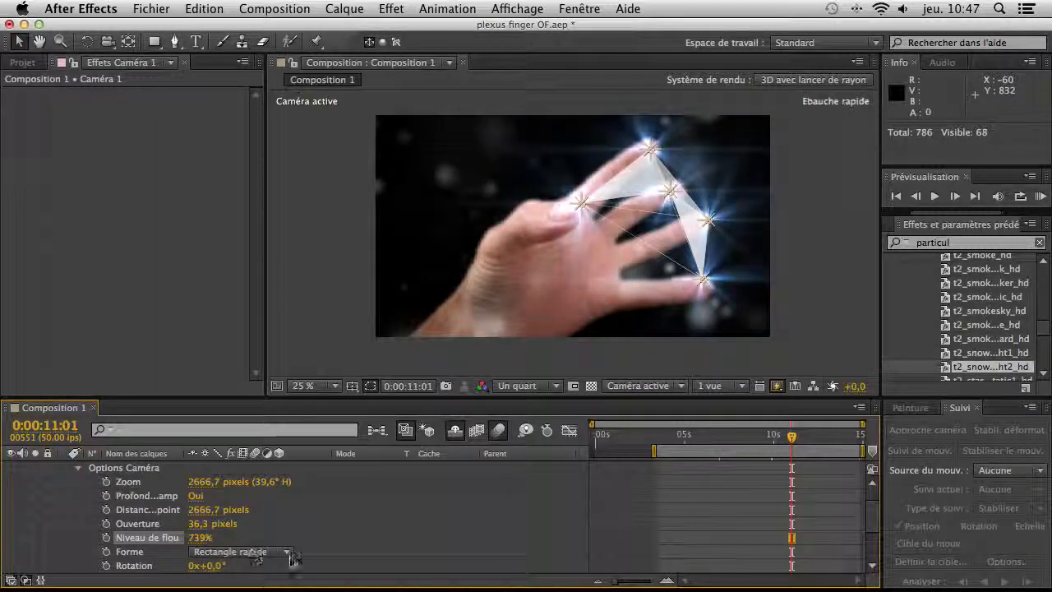
key("super+z")
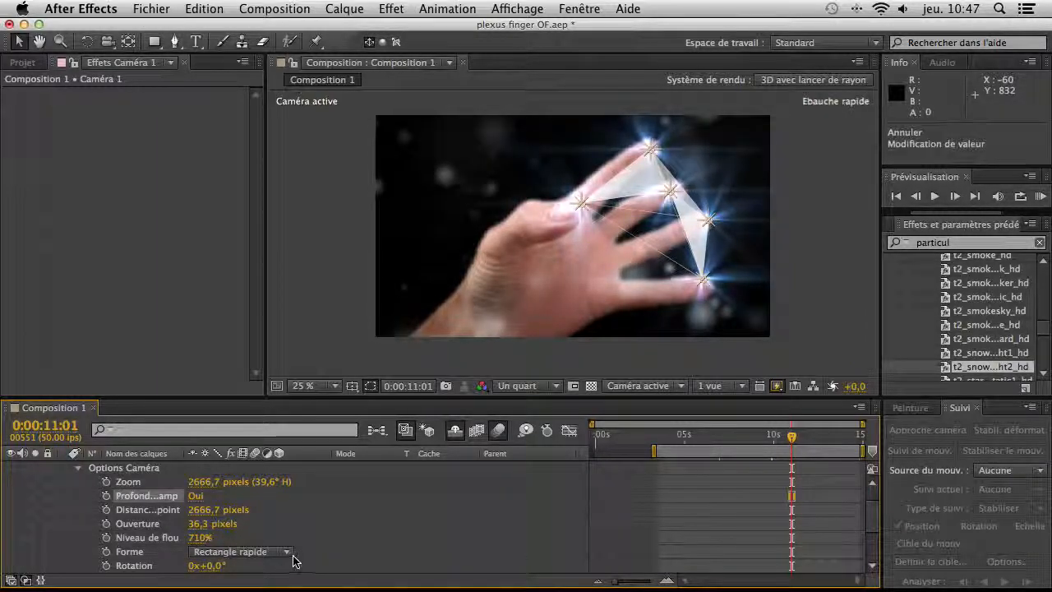
Collapse the properties of Caméra 1 and compare the effect settings of the plexus and OF layers
left_click(79, 468)
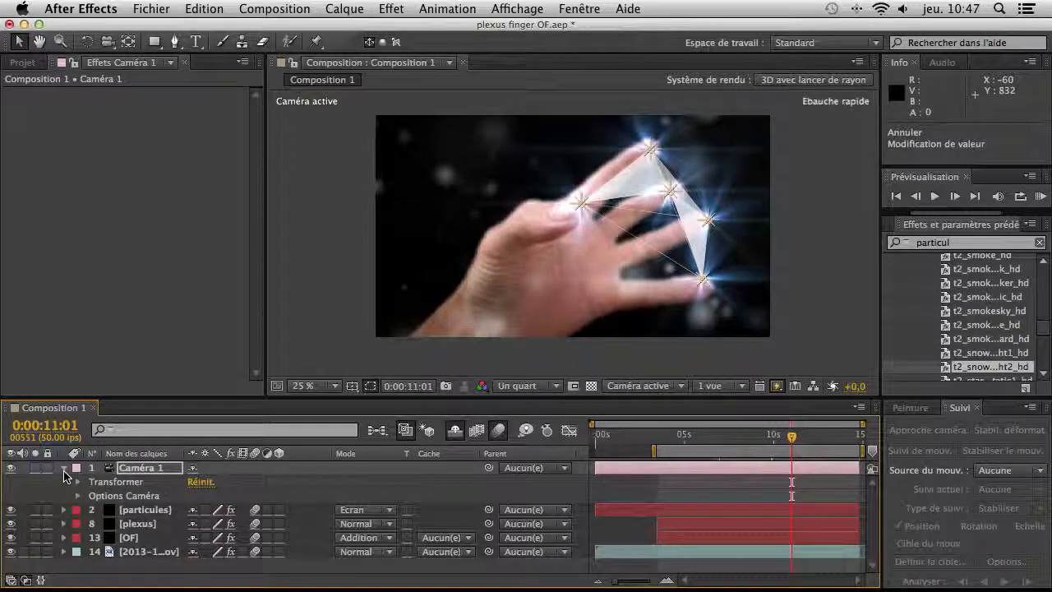
left_click(64, 470)
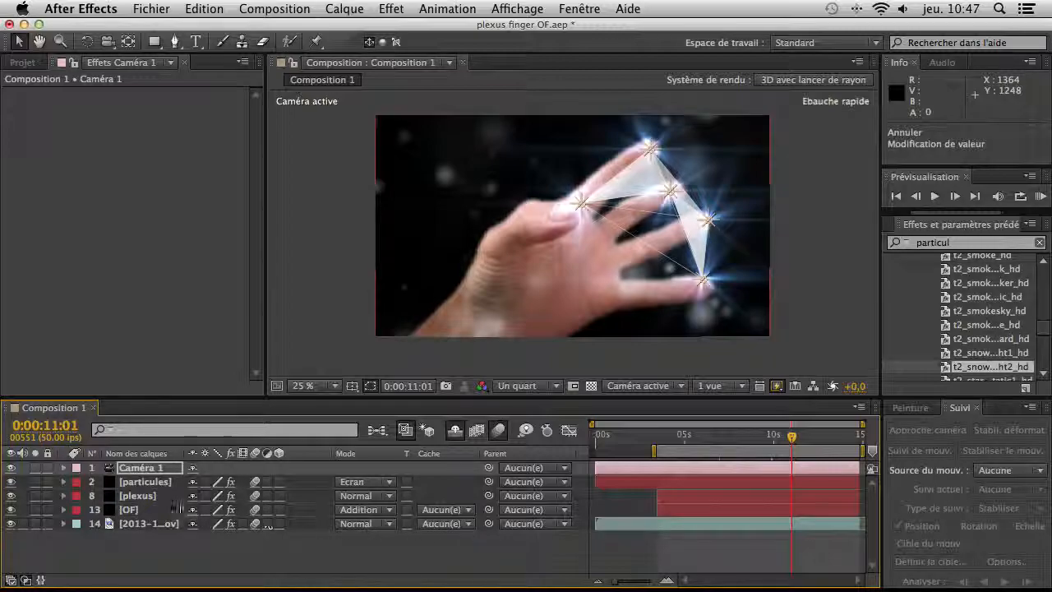
left_click(138, 495)
left_click(129, 510)
left_click(142, 497)
left_click(146, 508)
left_click(147, 497)
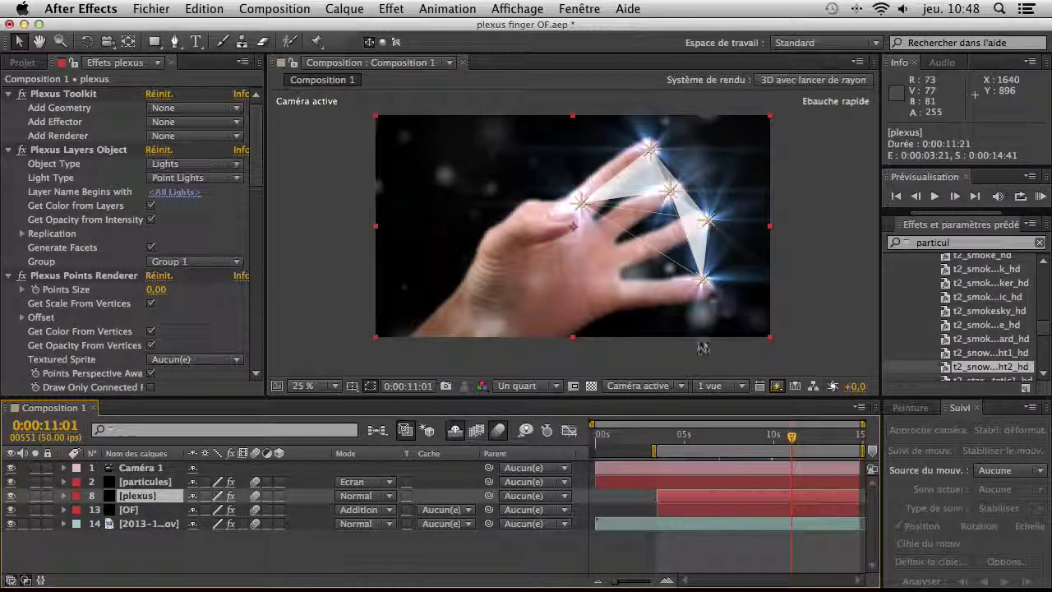
Move the current time to 0:00:02:31 and reveal the shy layers down to the lower plexus, OF and BG layers
left_click_drag(791, 441, 644, 443)
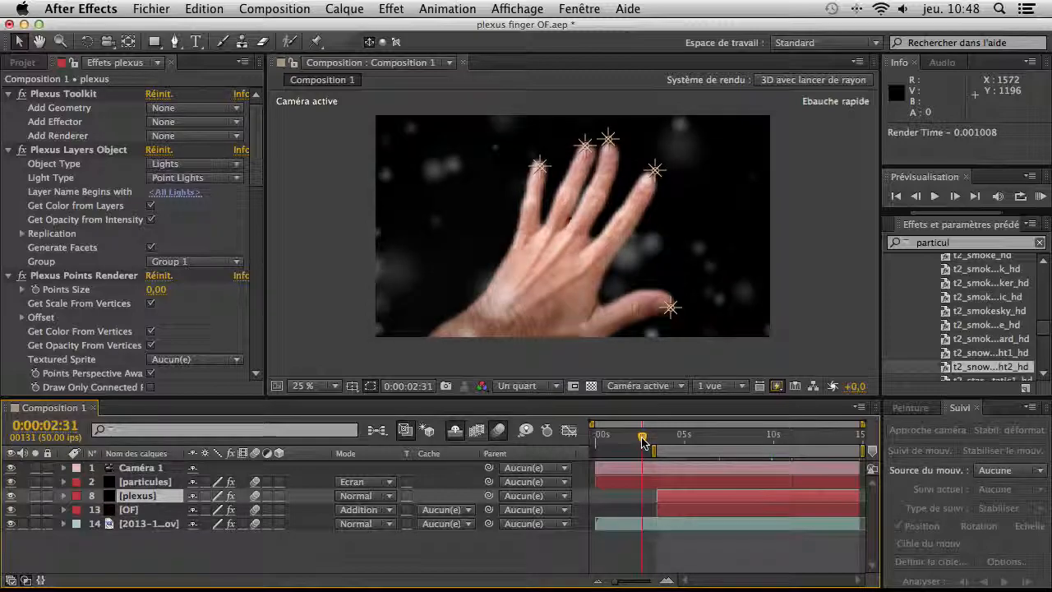
left_click(454, 430)
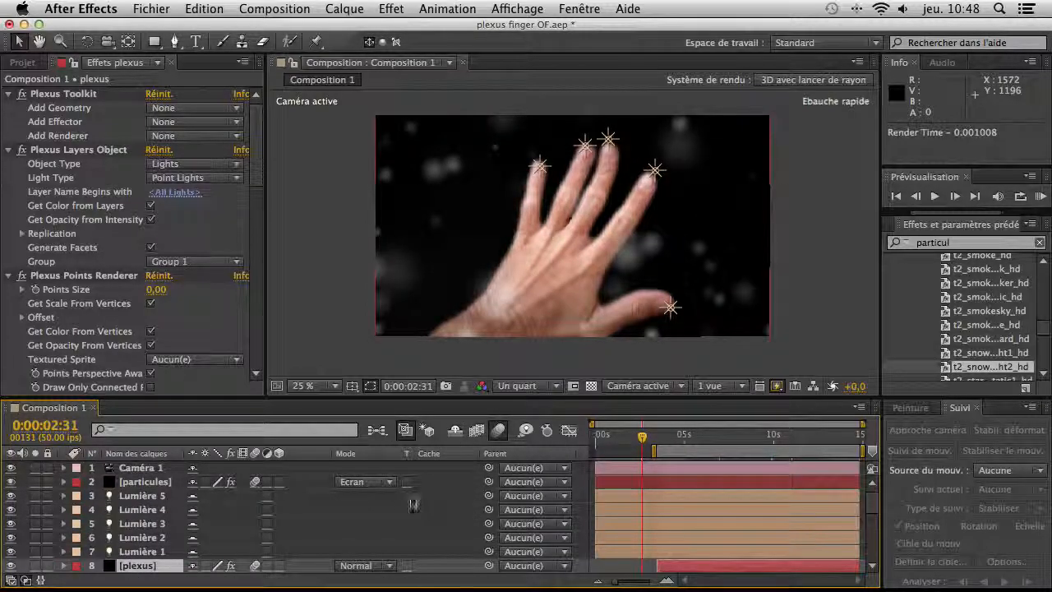
scroll(321, 504, "down", 1)
scroll(321, 504, "down", 12)
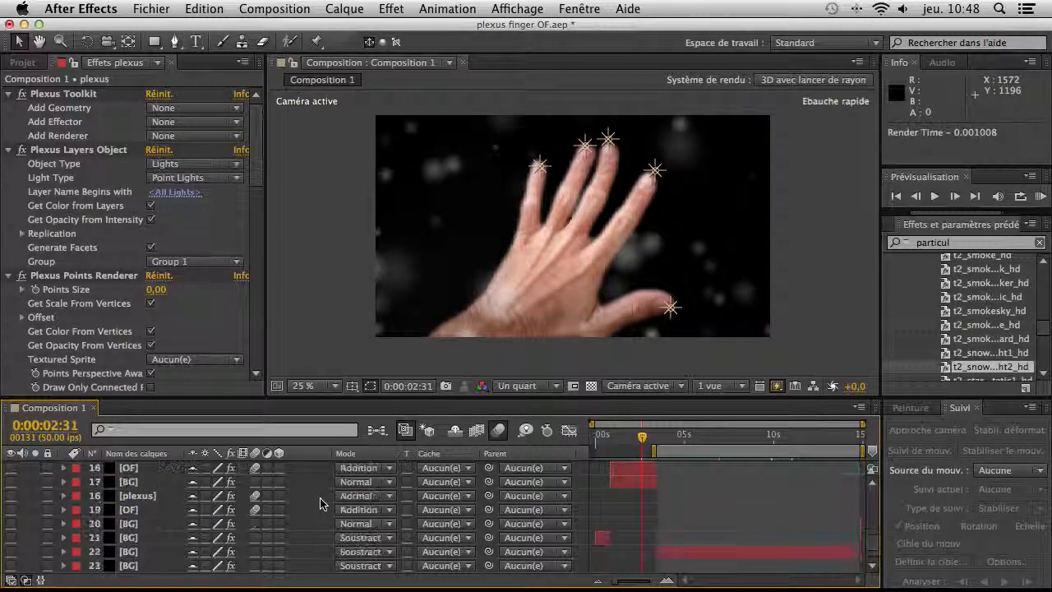
Turn on the visibility of plexus layer 15 and OF layer 16
left_click(630, 484)
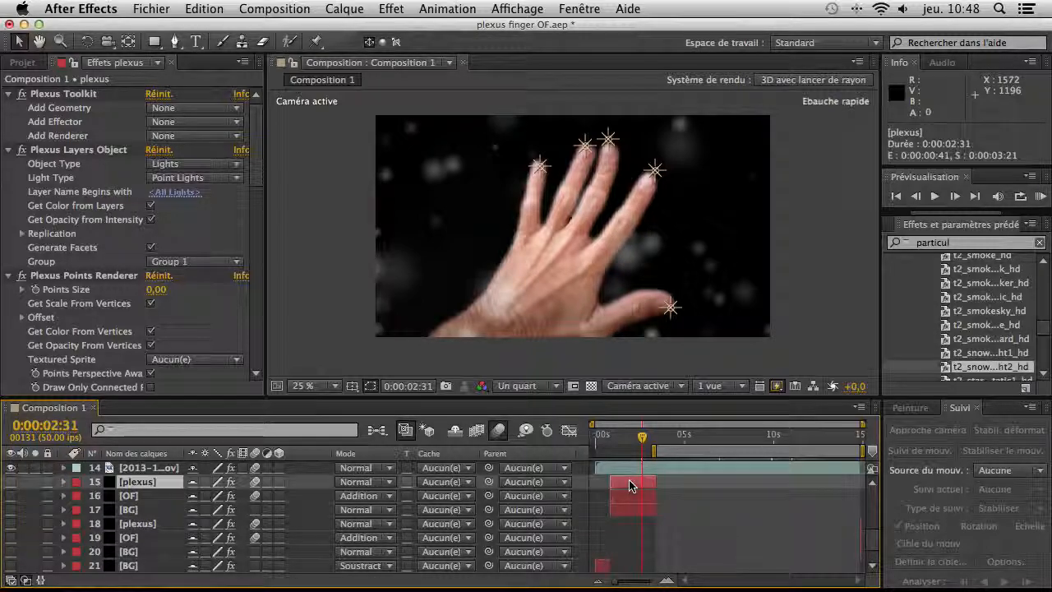
left_click(9, 484)
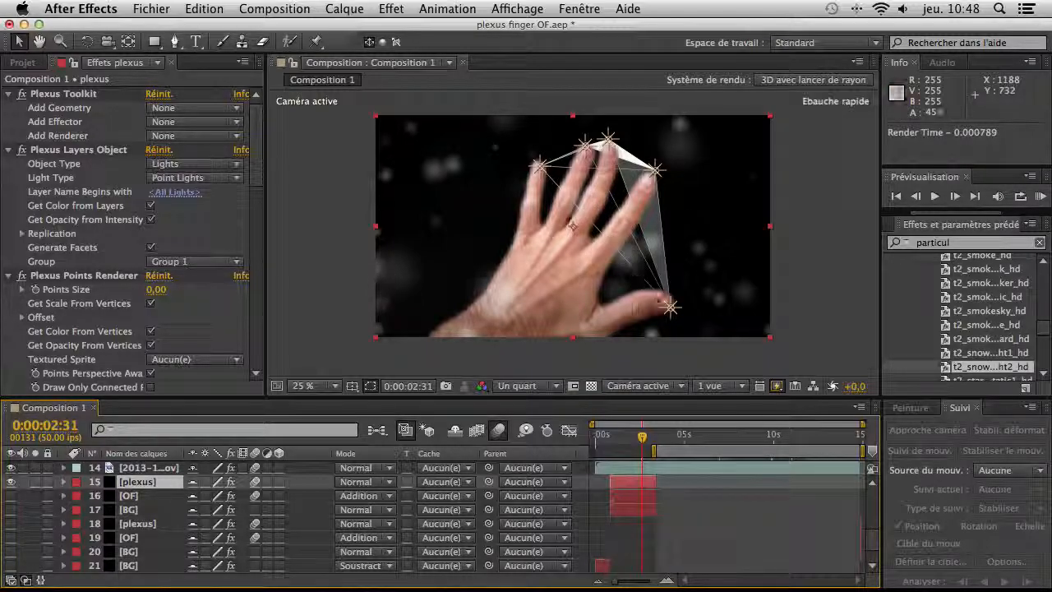
left_click(11, 495)
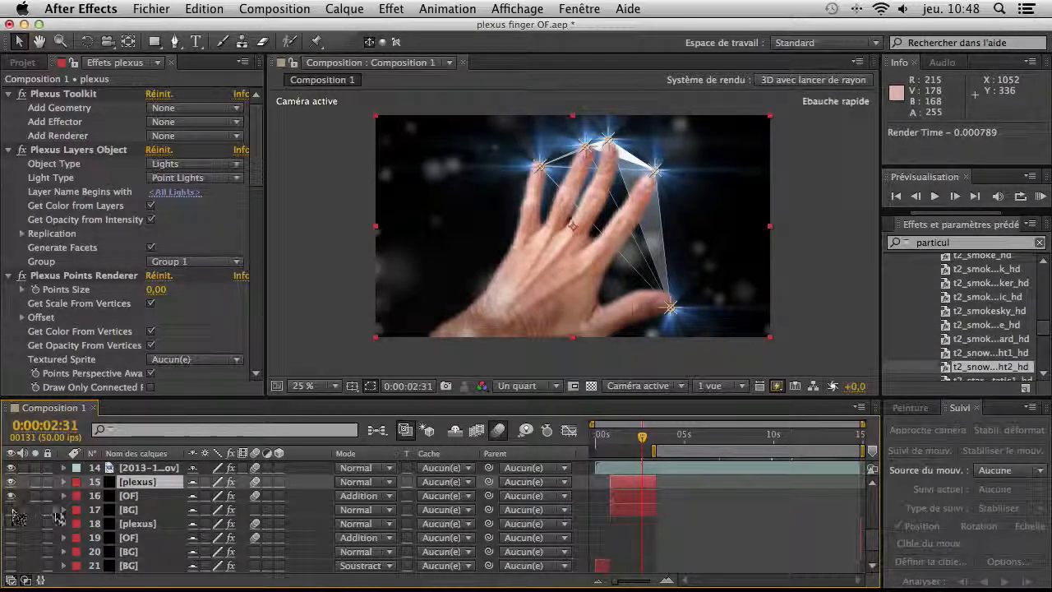
Try drawing a Pen tool mask around the little finger on OF layer 16
left_click(128, 495)
left_click(142, 485)
left_click(131, 496)
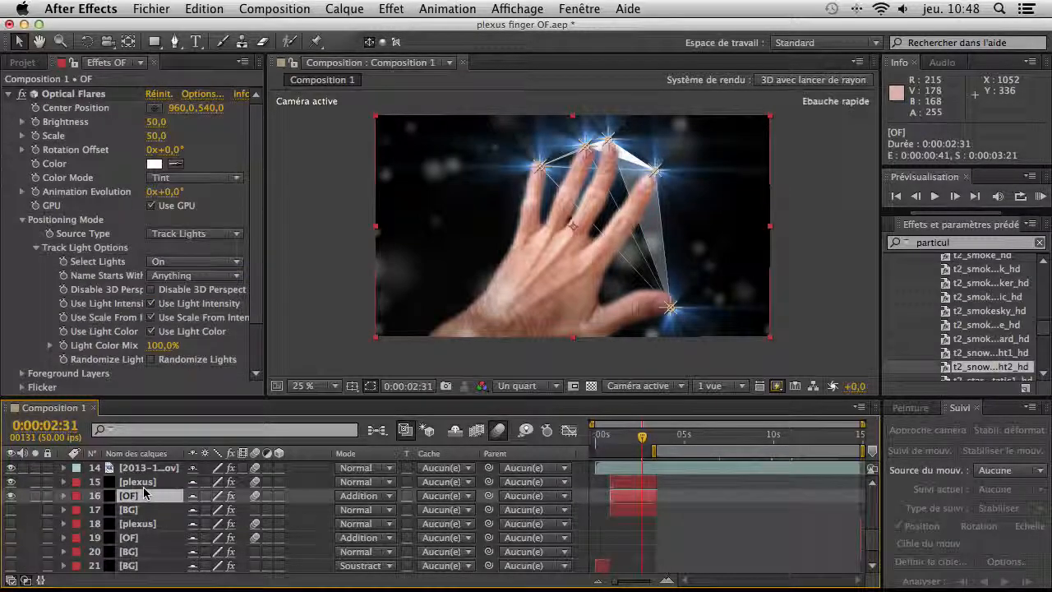
left_click(174, 42)
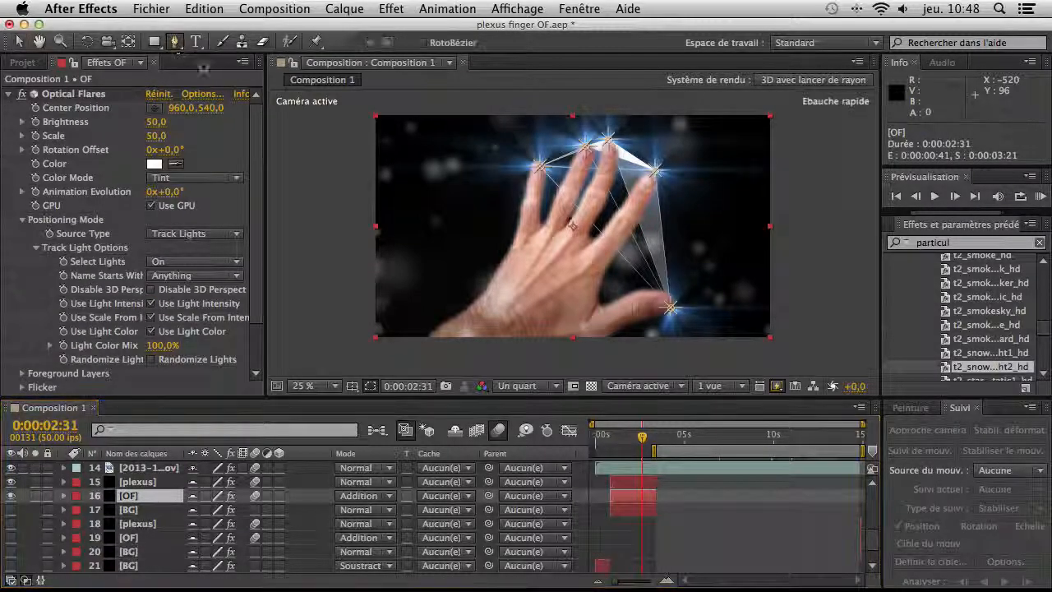
left_click(527, 176)
left_click(521, 217)
left_click(515, 244)
left_click_drag(529, 244, 542, 178)
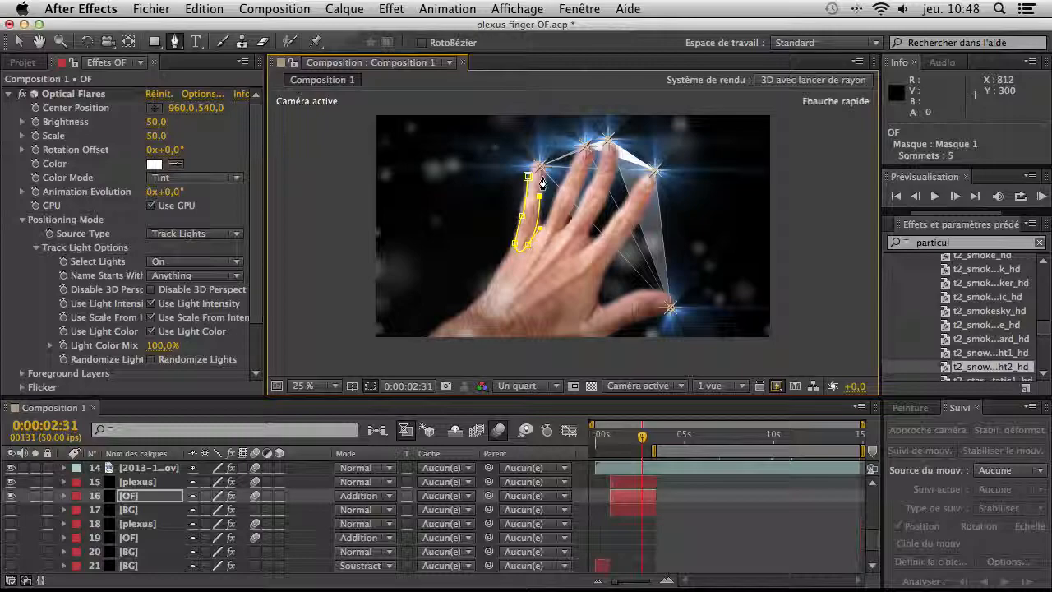
Undo the little-finger mask on OF layer 16 and return to the Selection tool
key("super+z")
key("super+z")
key("super+z")
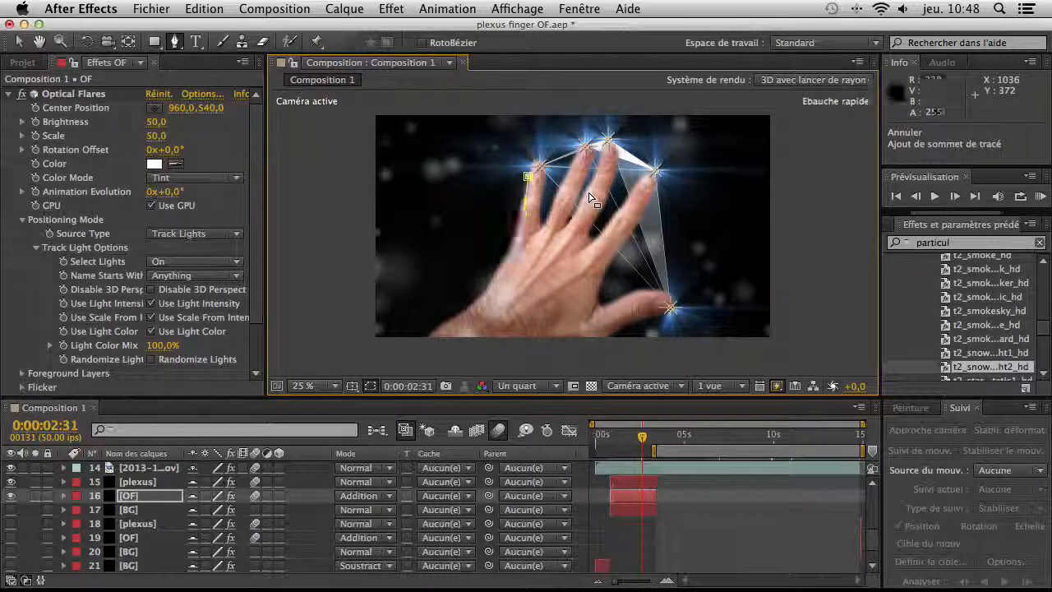
key("super+z")
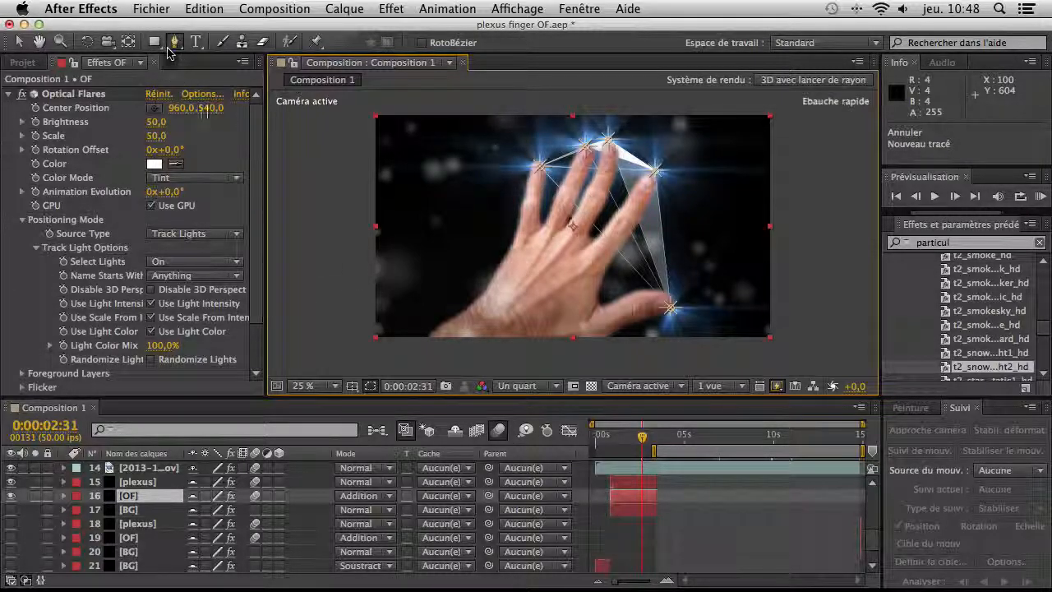
key("v")
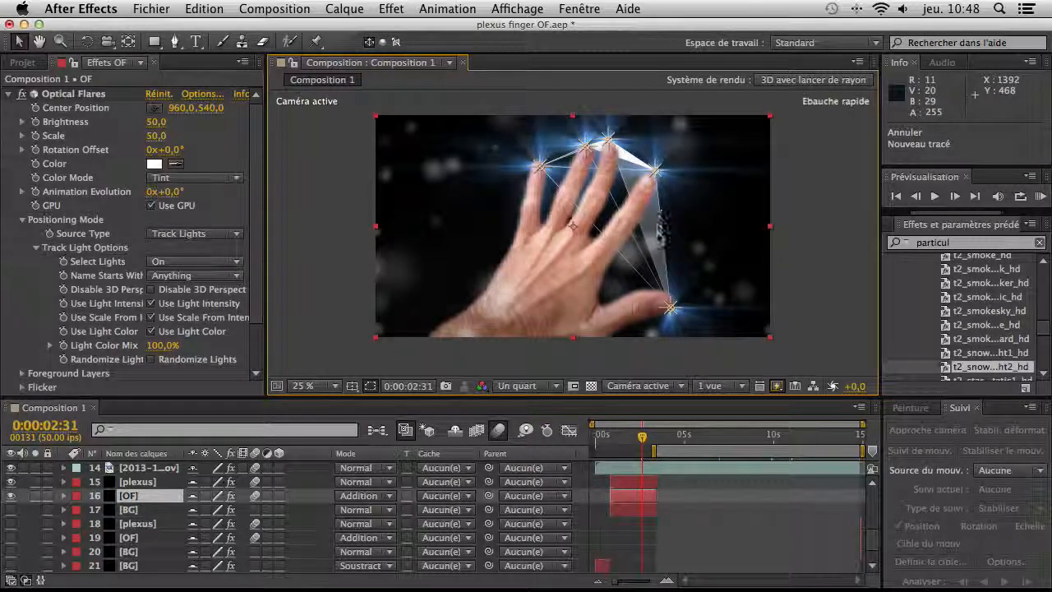
Move the current time to 0:00:02:20 and examine the short clips of layers 15 to 17, plexus, OF and BG
mouse_move(646, 444)
left_mouse_down()
mouse_move(621, 444)
mouse_move(642, 444)
left_mouse_up()
left_click(630, 483)
left_click(637, 497)
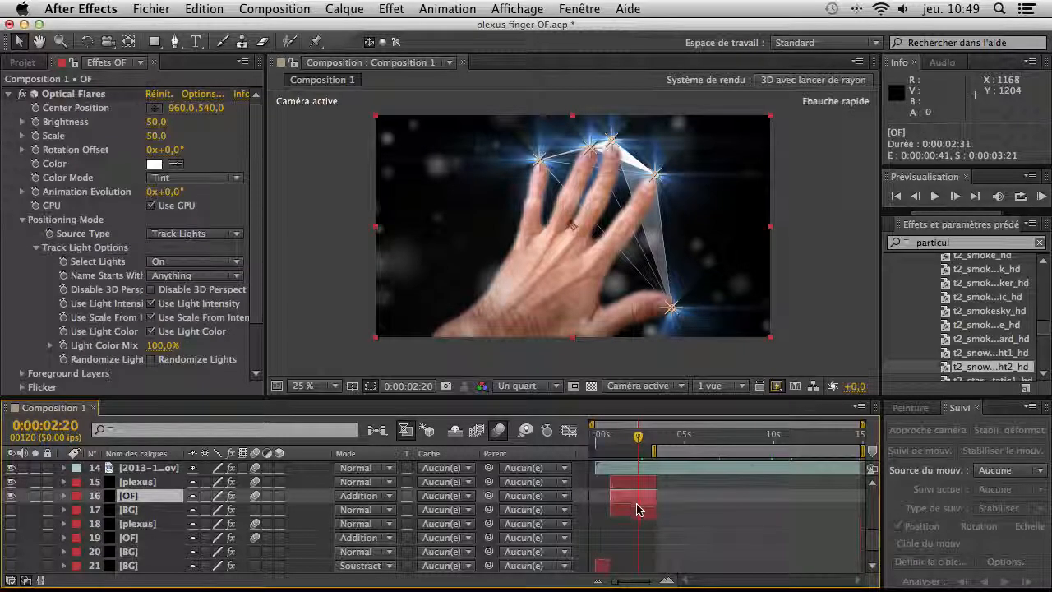
left_click(638, 508)
left_click(634, 496)
left_click(635, 484)
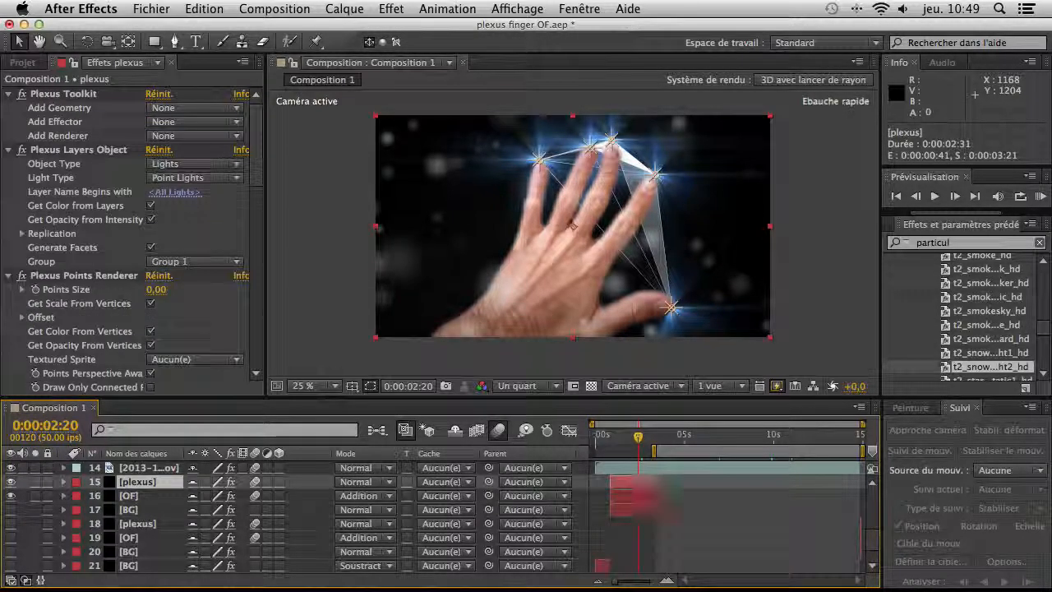
Move the current time to 0:00:04:28 and compare the footage layer's clip with the short plexus, OF and BG clips
left_click_drag(638, 440, 680, 448)
left_click(654, 469)
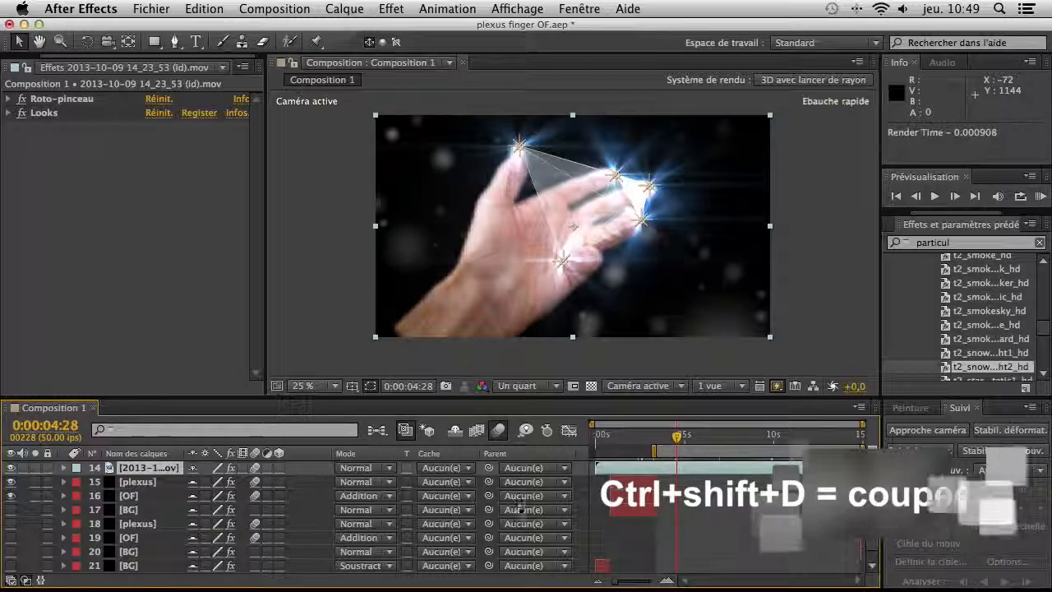
left_click(631, 492)
left_click(631, 496)
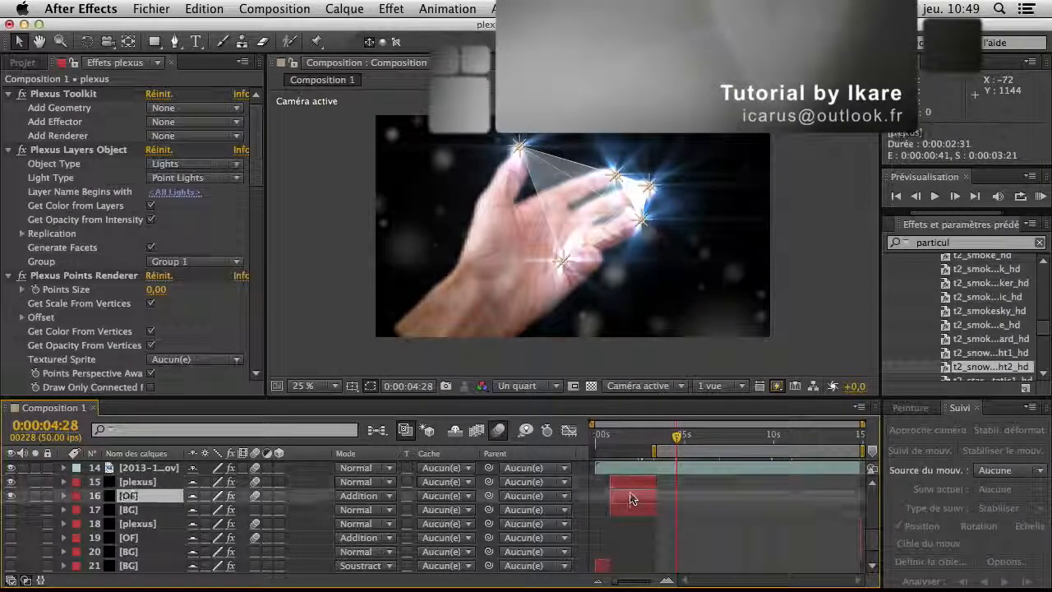
left_click(630, 509)
left_click(631, 493)
left_click(631, 482)
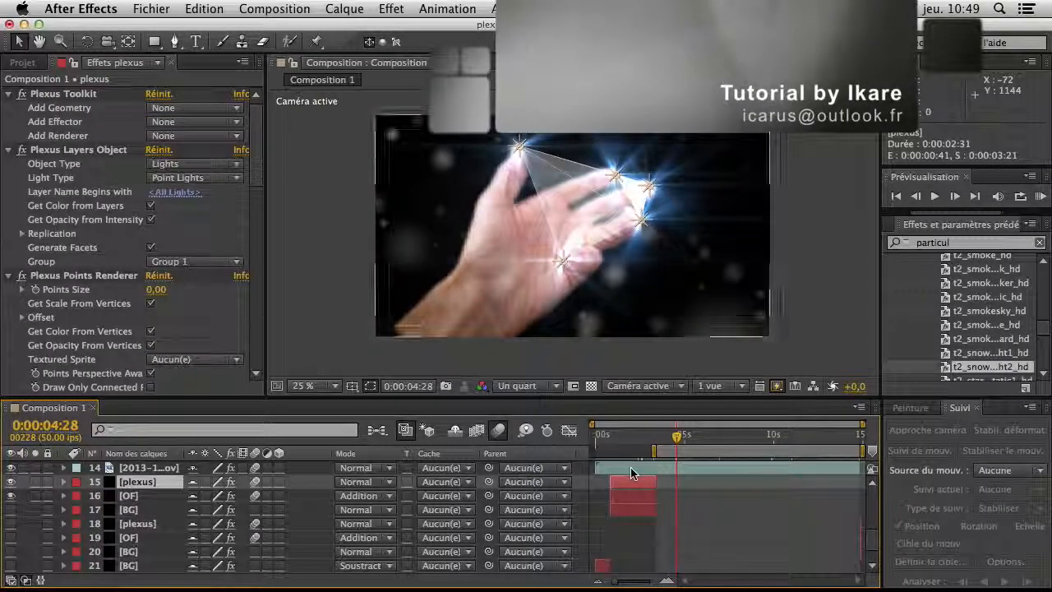
left_click(630, 469)
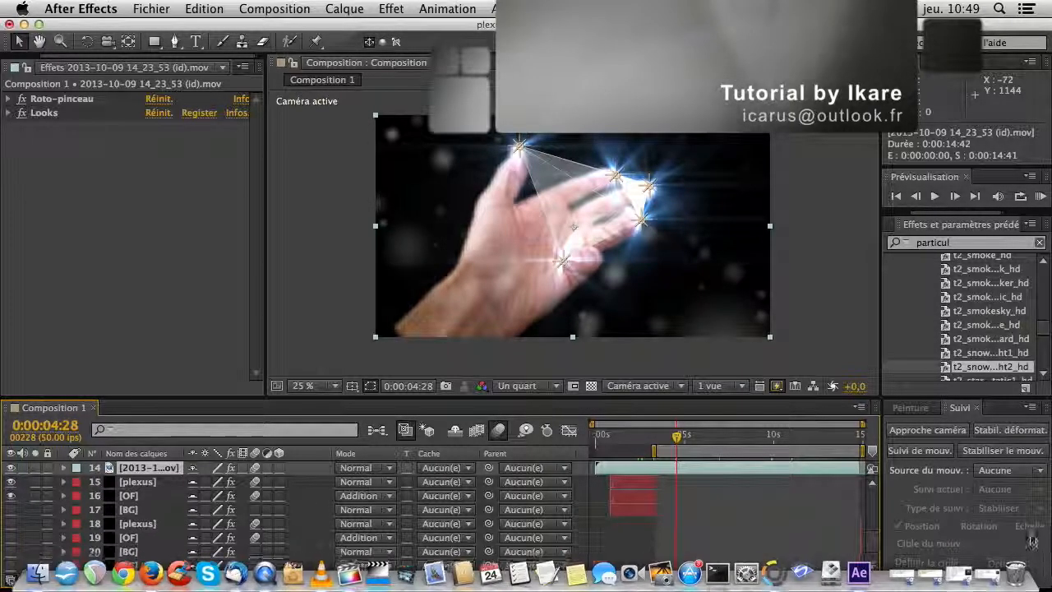
left_click(996, 571)
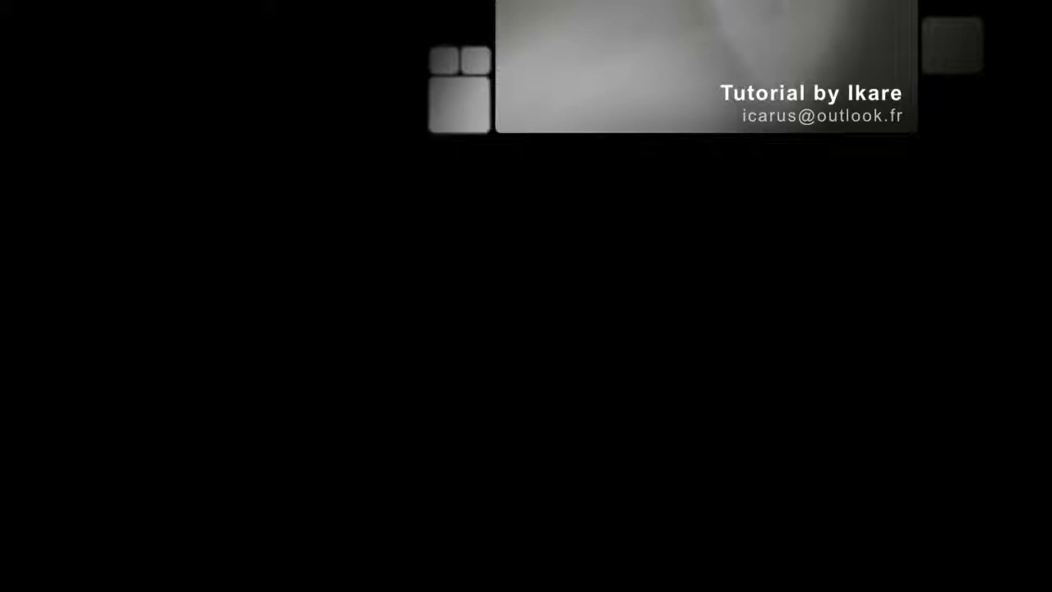